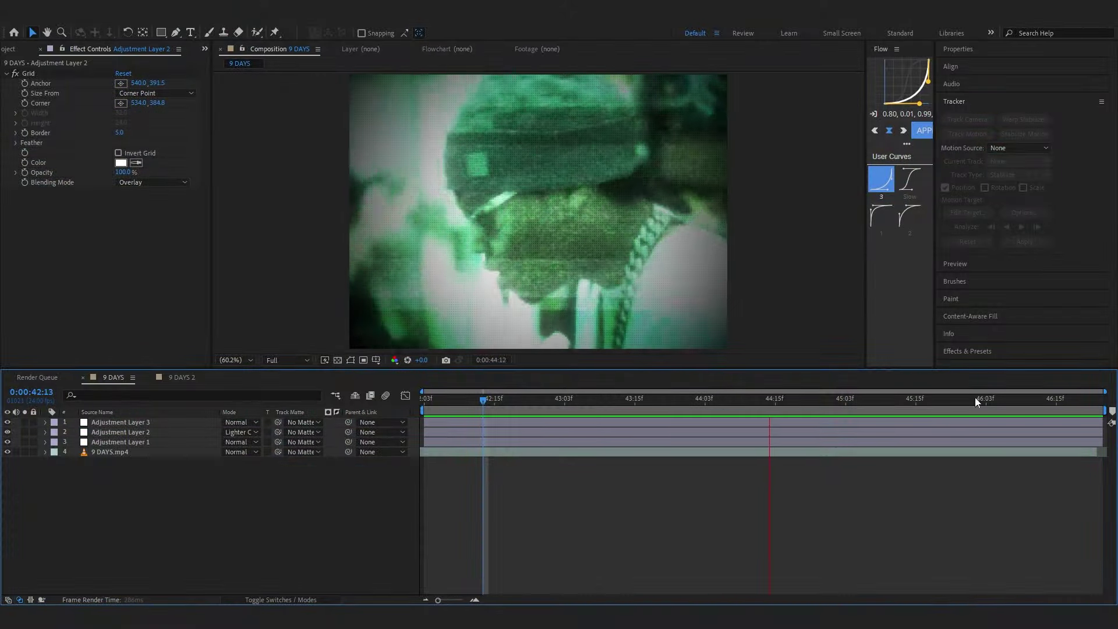
# - Switch to the 9 DAYS 2 composition, which holds the ungraded 9 DAYS.mp4 clip
pyautogui.click(194, 380)
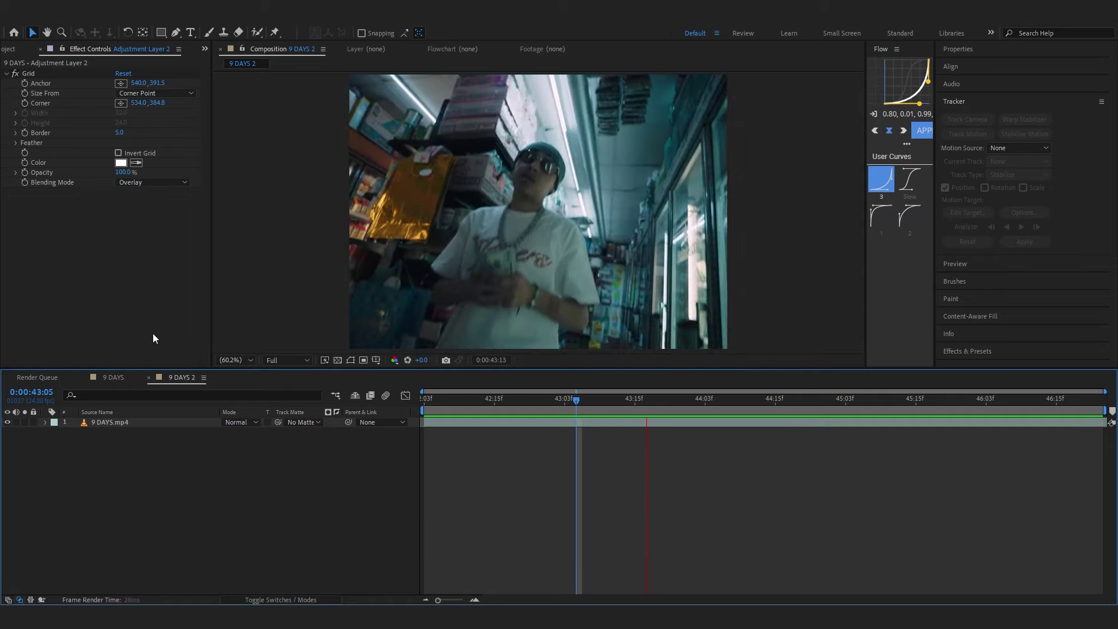
# - Apply S_Mosaic to the 9 DAYS.mp4 layer, pixelating it into large blocks at Pixel Frequency 40
pyautogui.hotkey('ctrl', 'a')
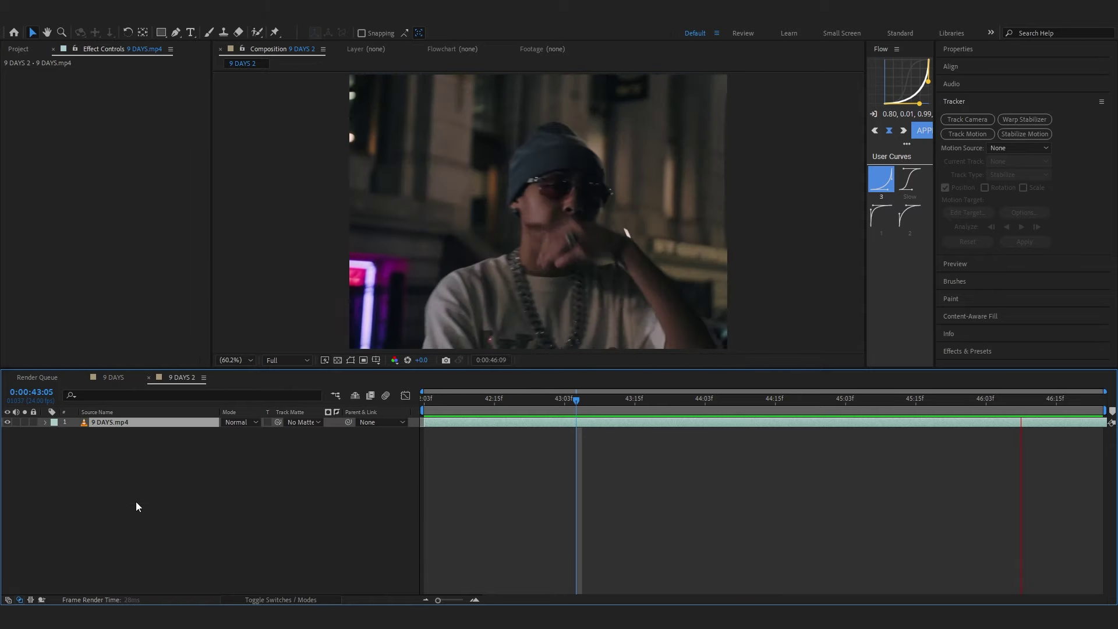
pyautogui.press('space')
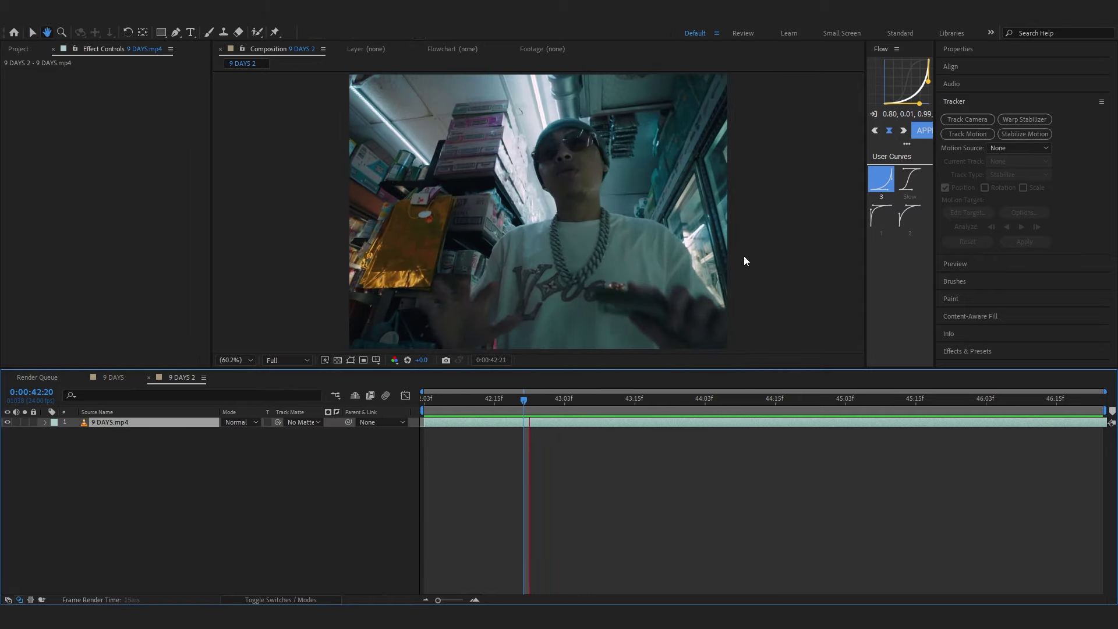
pyautogui.hotkey('ctrl', 'space')
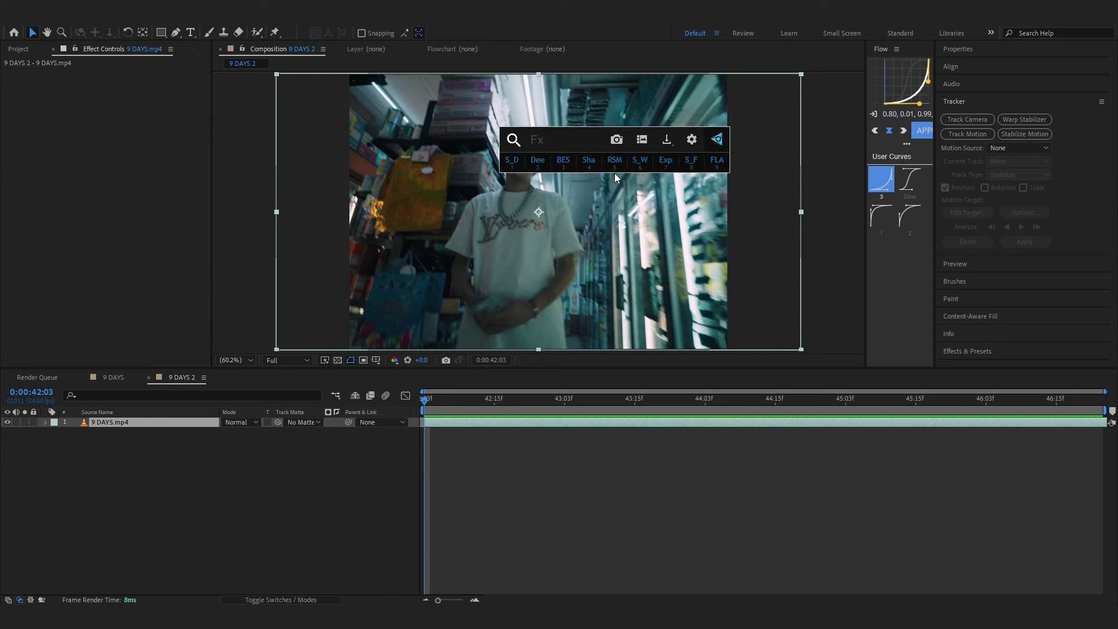
pyautogui.write('s_mos')
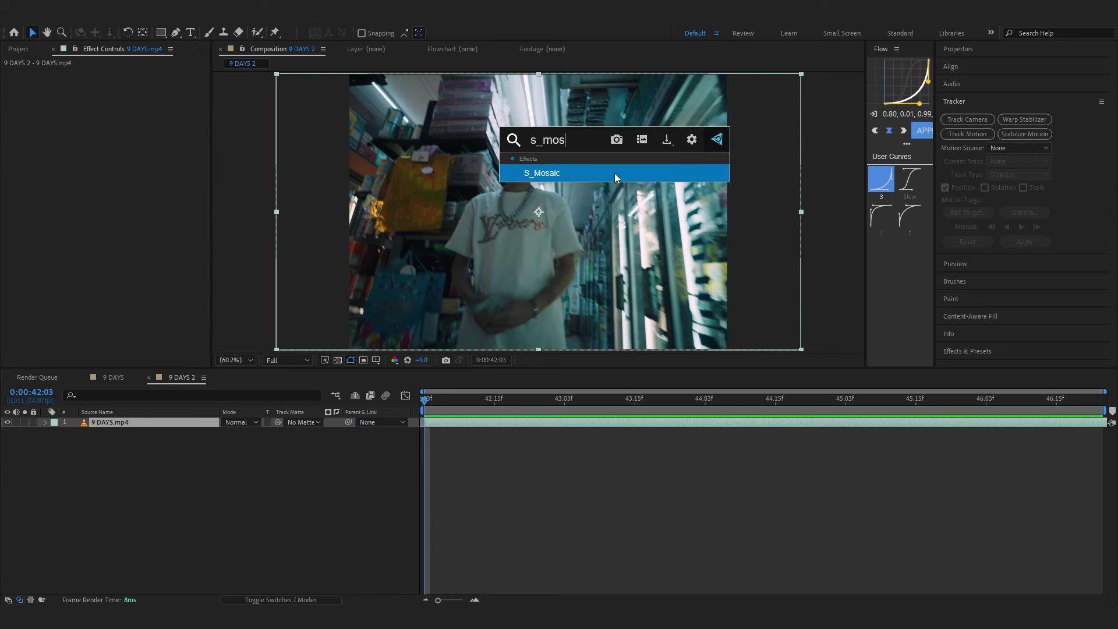
pyautogui.click(614, 173)
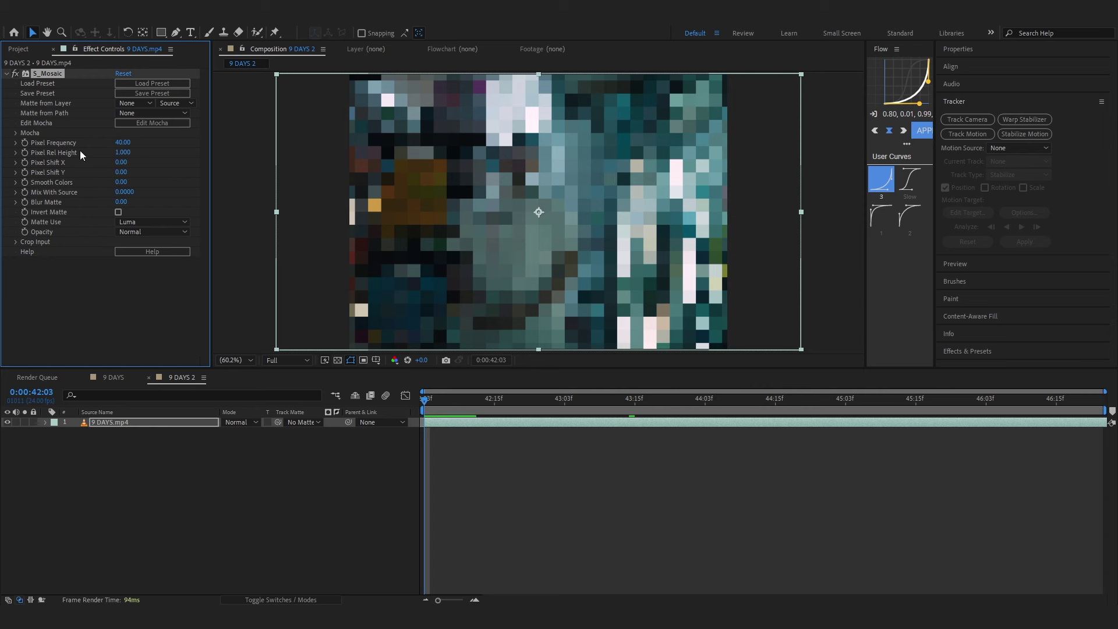
pyautogui.moveTo(122, 143); pyautogui.dragTo(86, 150)
# - Set S_Mosaic Pixel Frequency to 270 and play the preview
pyautogui.write('270')
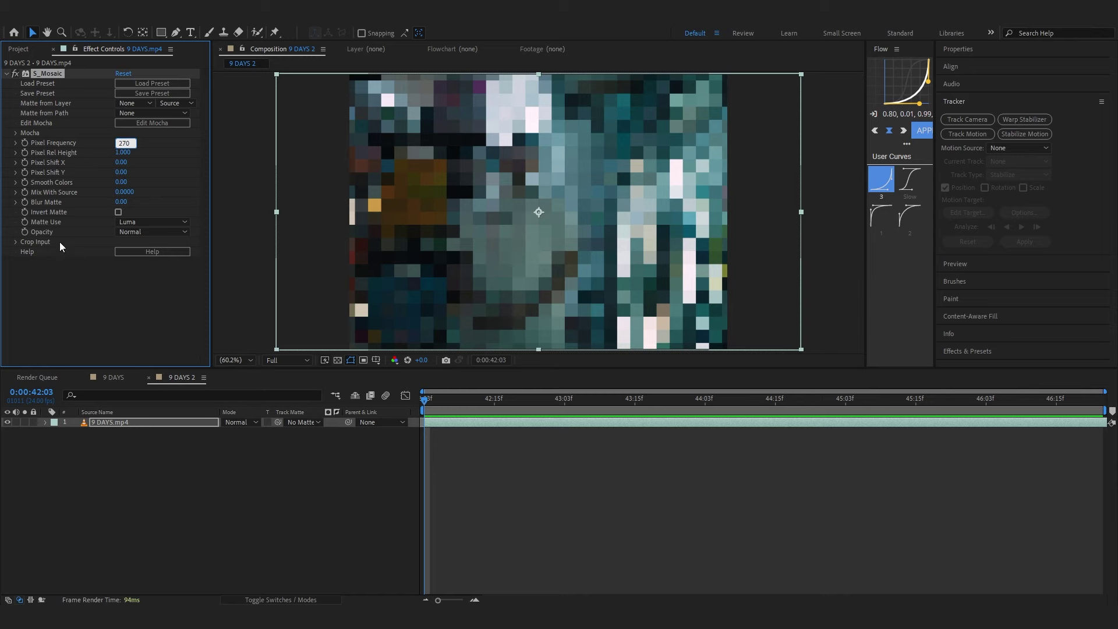
pyautogui.press('Return')
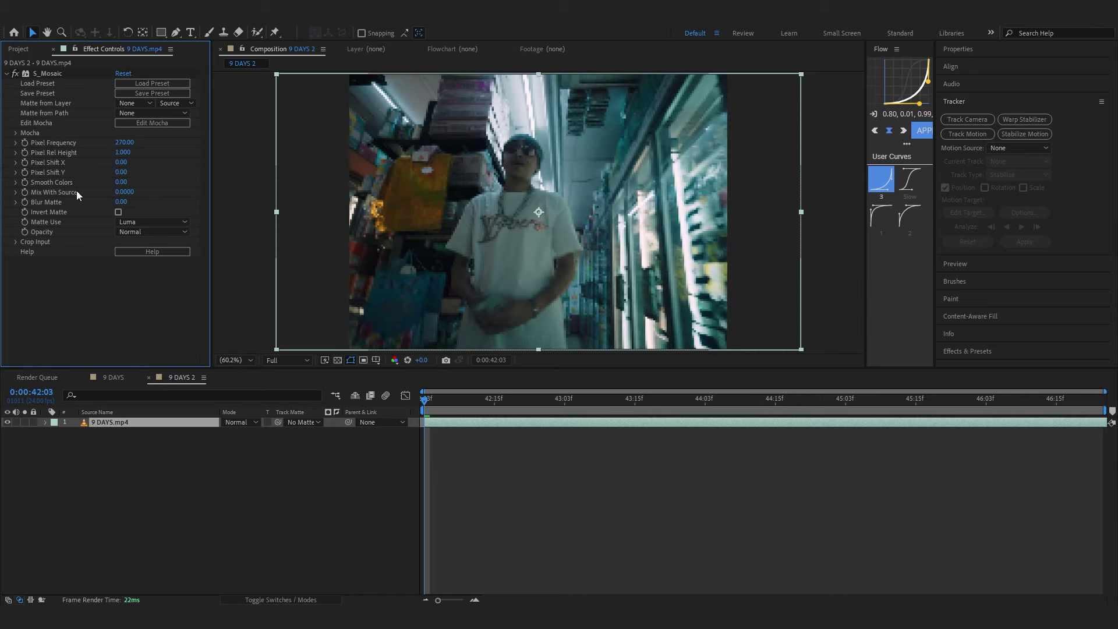
pyautogui.press('space')
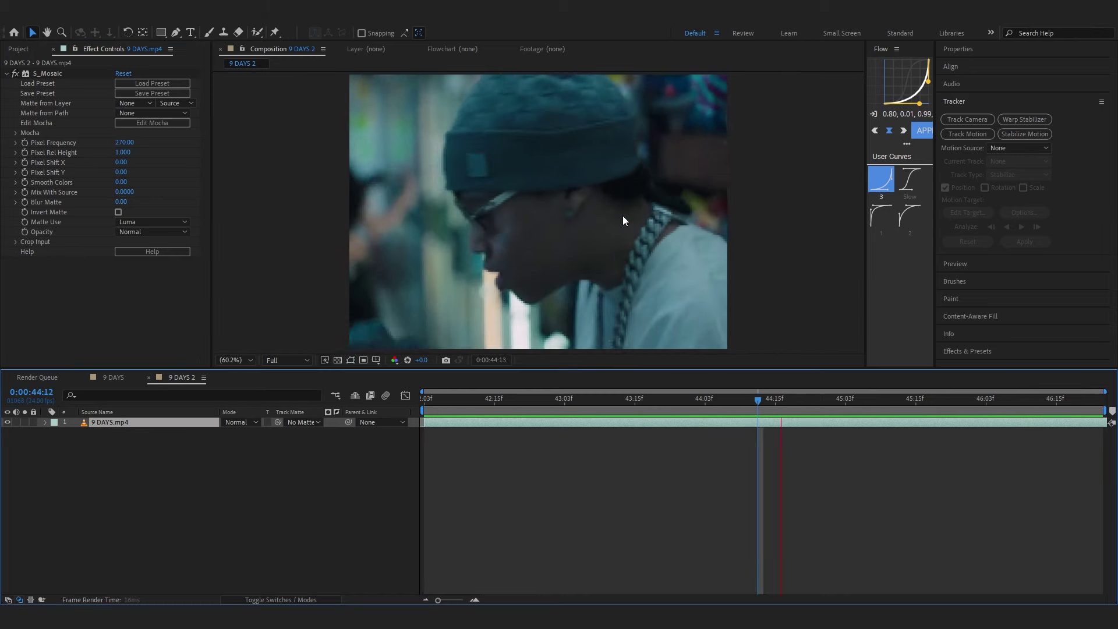
# - Zoom and pan the viewer to inspect the fine pixelation during playback
pyautogui.scroll(3, 568, 261)
pyautogui.scroll(-5, 568, 266)
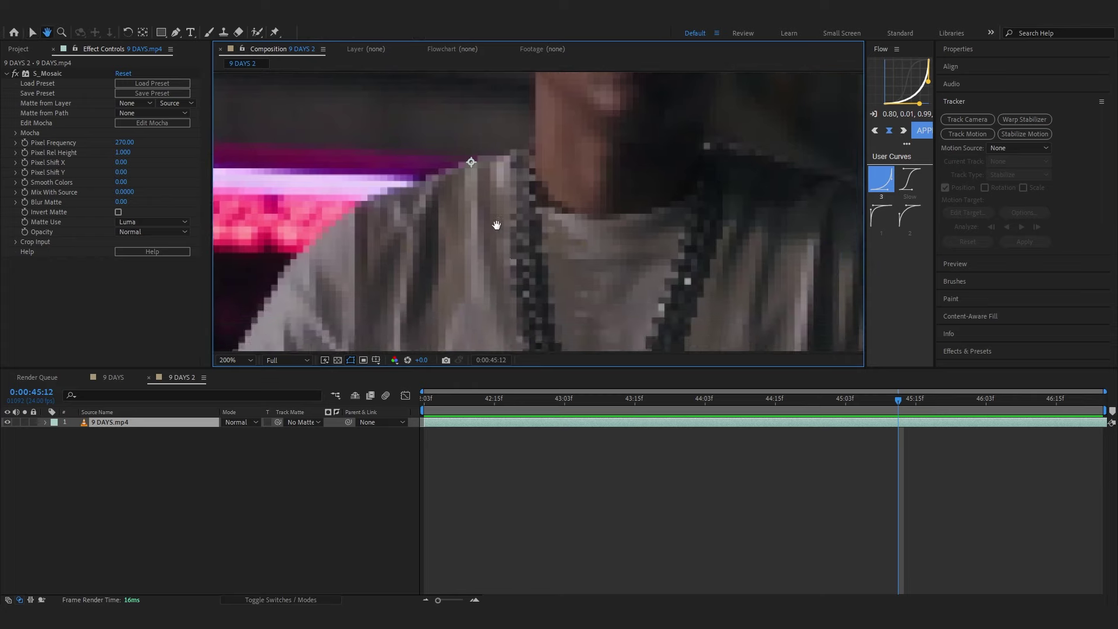
pyautogui.scroll(3, 533, 218)
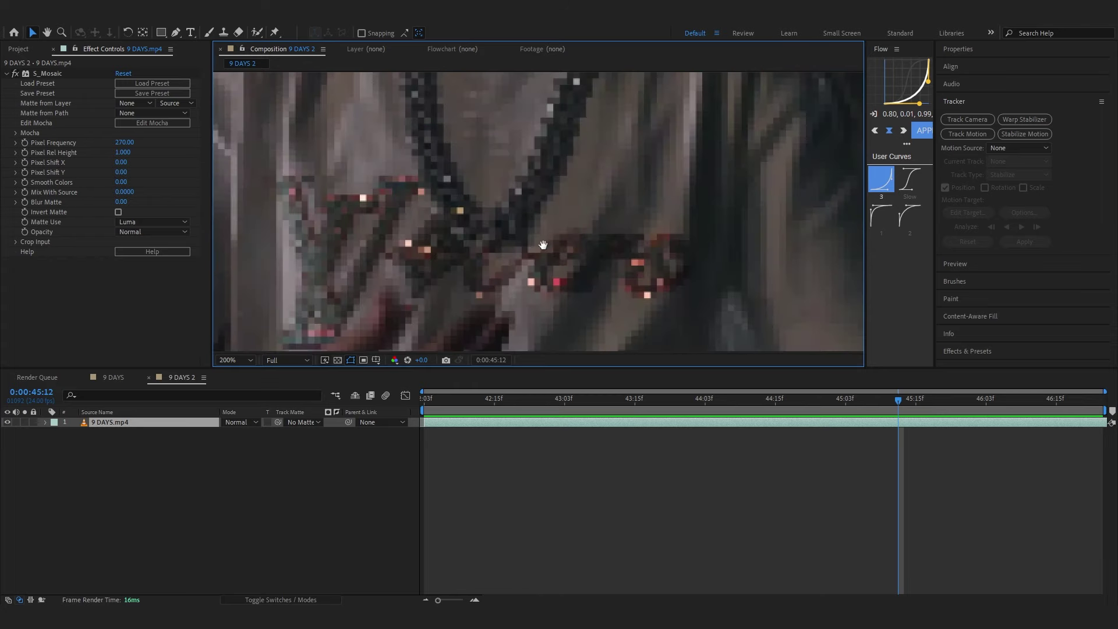
pyautogui.scroll(-4, 553, 237)
pyautogui.press('space')
pyautogui.moveTo(553, 258); pyautogui.dragTo(591, 318)
pyautogui.press('space')
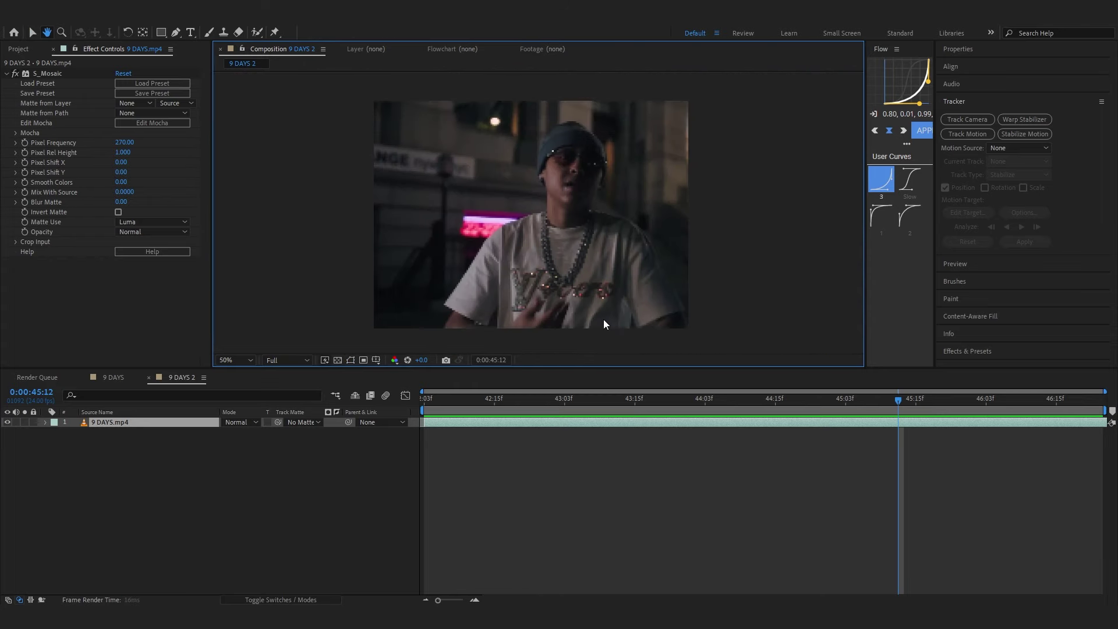
pyautogui.scroll(3, 582, 306)
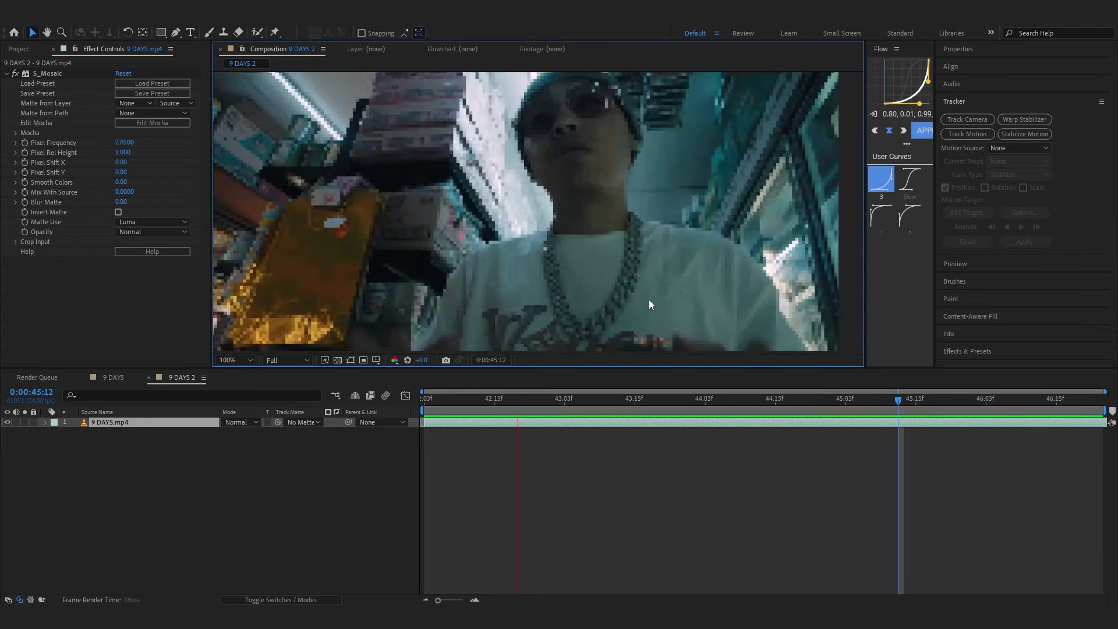
pyautogui.scroll(-3, 617, 307)
pyautogui.click(281, 460)
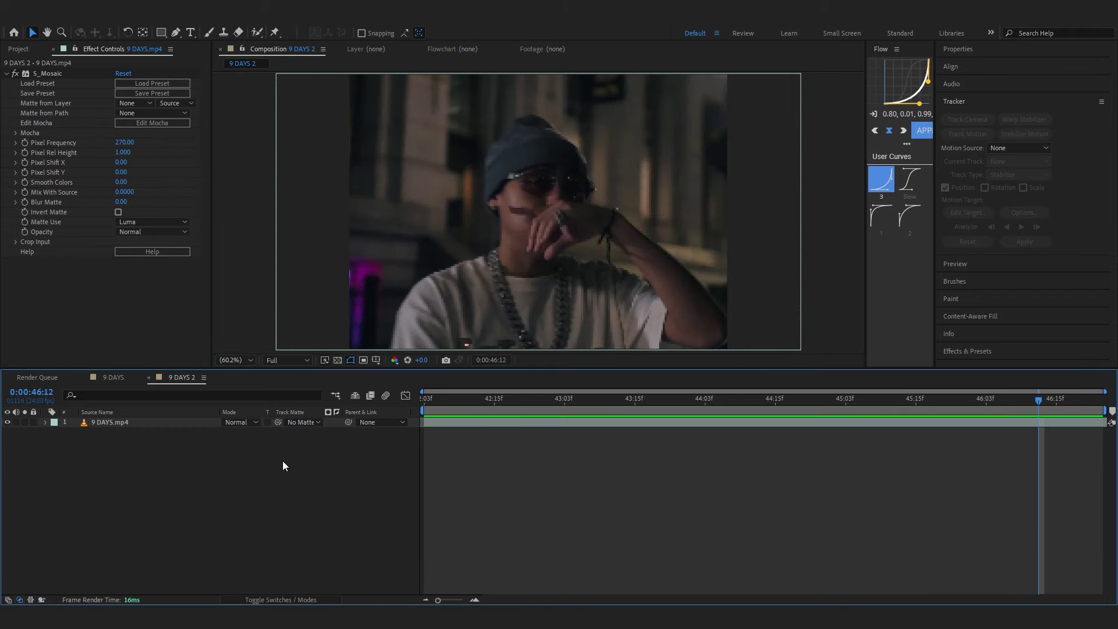
pyautogui.rightClick(282, 460)
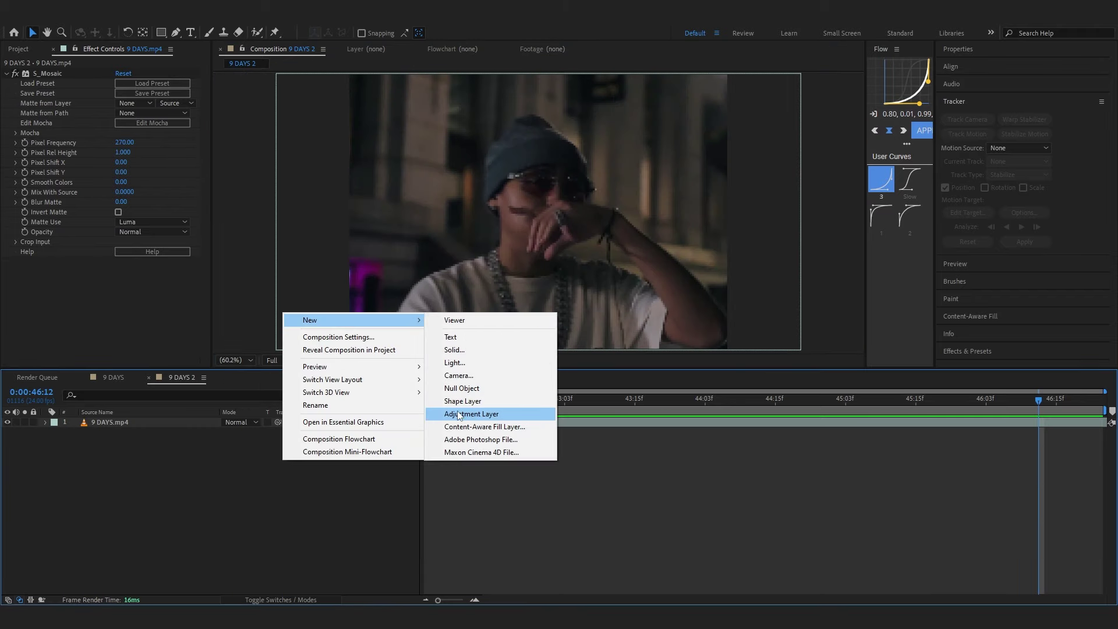
# - Add a new adjustment layer and apply Tritone to it
pyautogui.click(446, 414)
pyautogui.moveTo(889, 411); pyautogui.dragTo(897, 412)
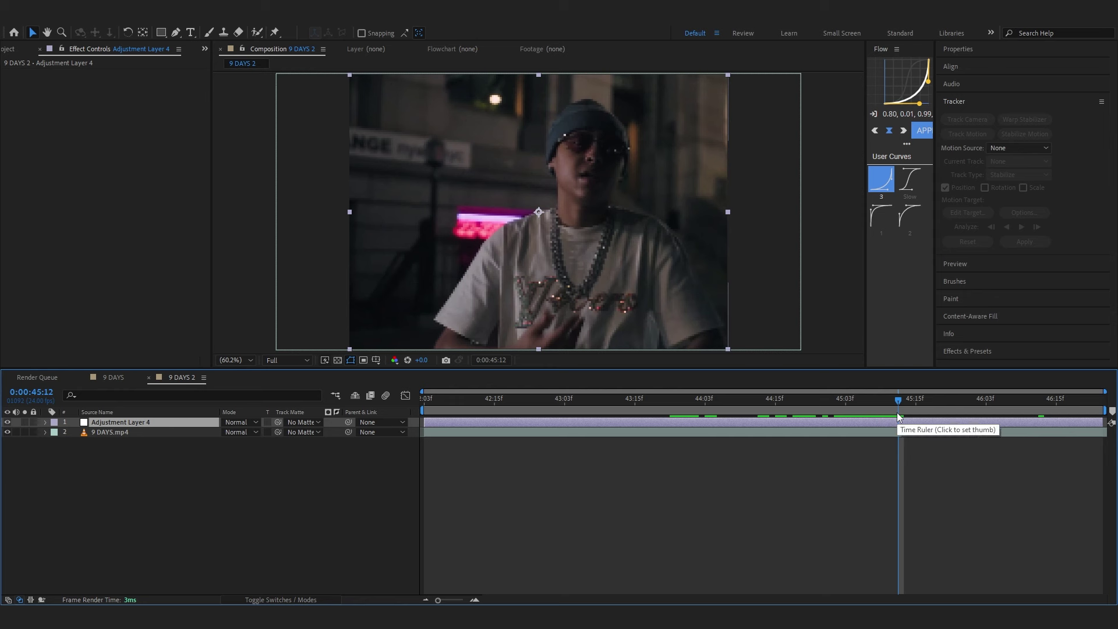
pyautogui.press('pageup')
pyautogui.hotkey('ctrl', 'space')
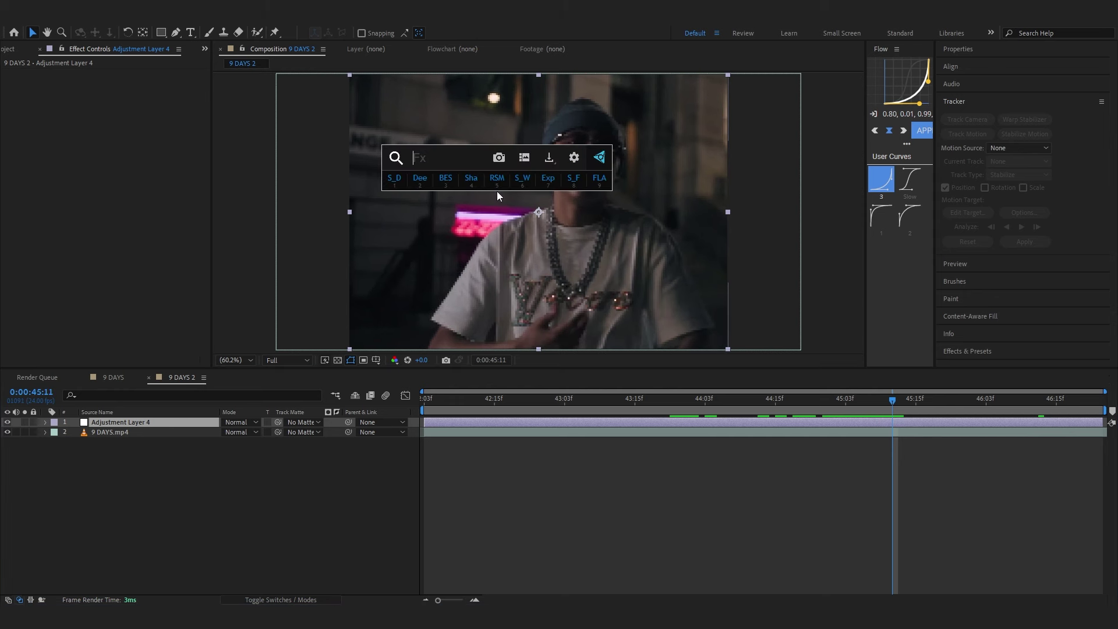
pyautogui.write('tritone')
pyautogui.press('Return')
# - Set Tritone's Midtones colour to a bright, saturated green
pyautogui.click(120, 93)
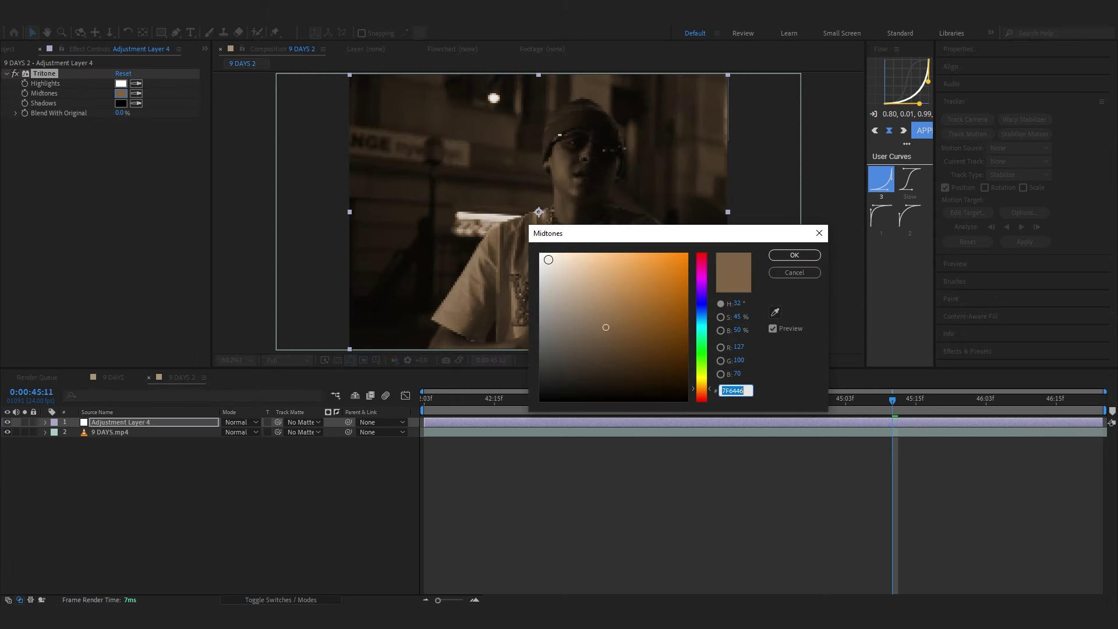
pyautogui.moveTo(589, 322); pyautogui.dragTo(599, 301)
pyautogui.moveTo(708, 366); pyautogui.dragTo(703, 355)
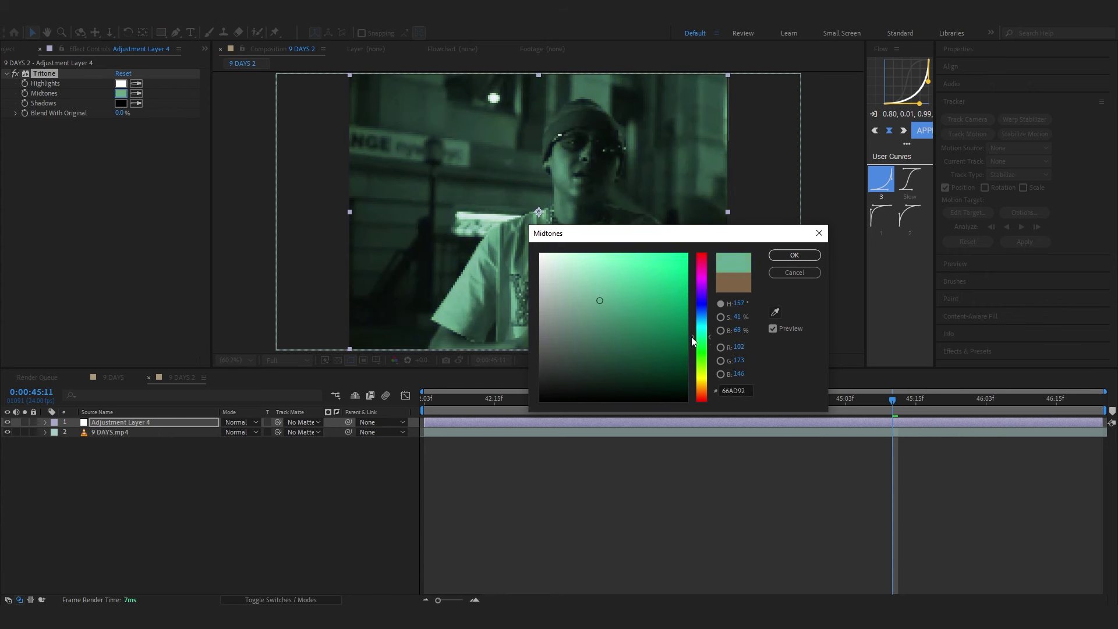
pyautogui.moveTo(603, 302); pyautogui.dragTo(627, 303)
pyautogui.press('Return')
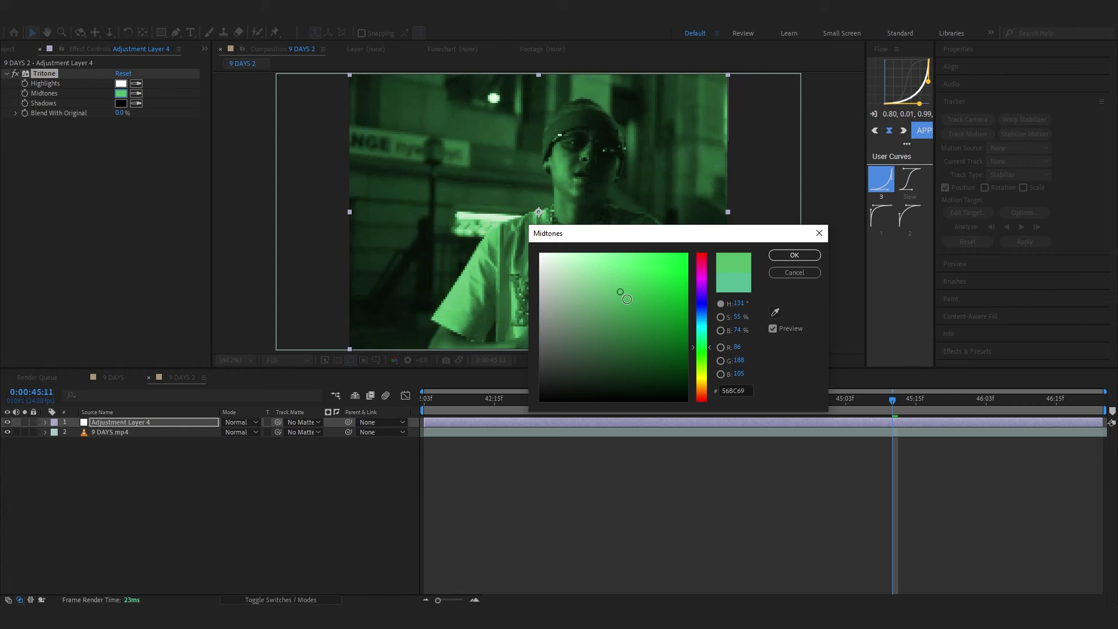
pyautogui.moveTo(621, 292); pyautogui.dragTo(584, 278)
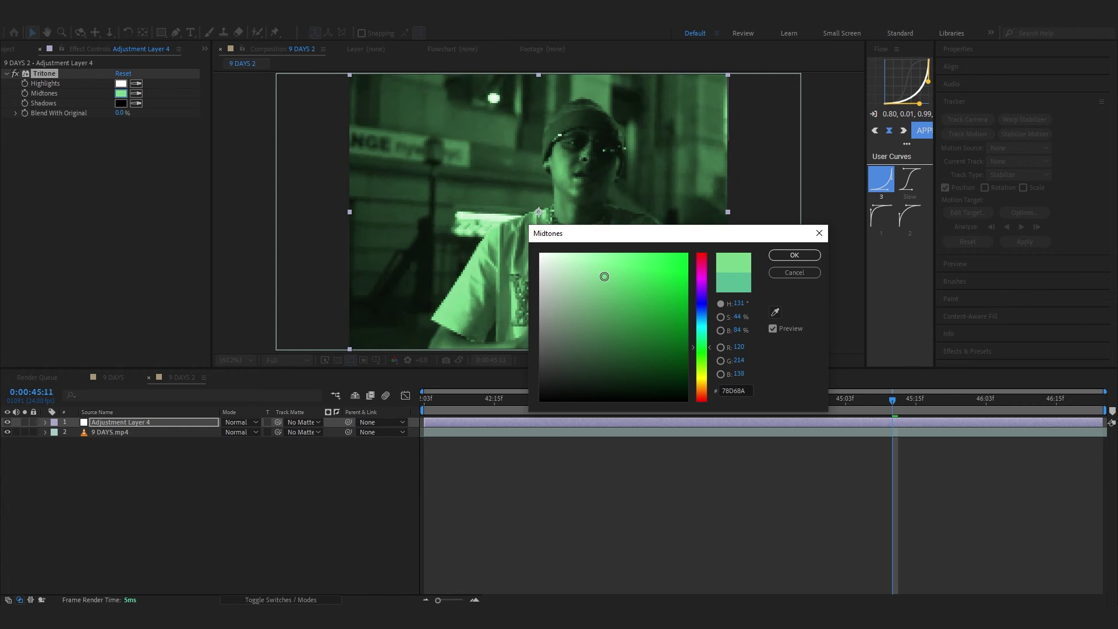
pyautogui.click(786, 254)
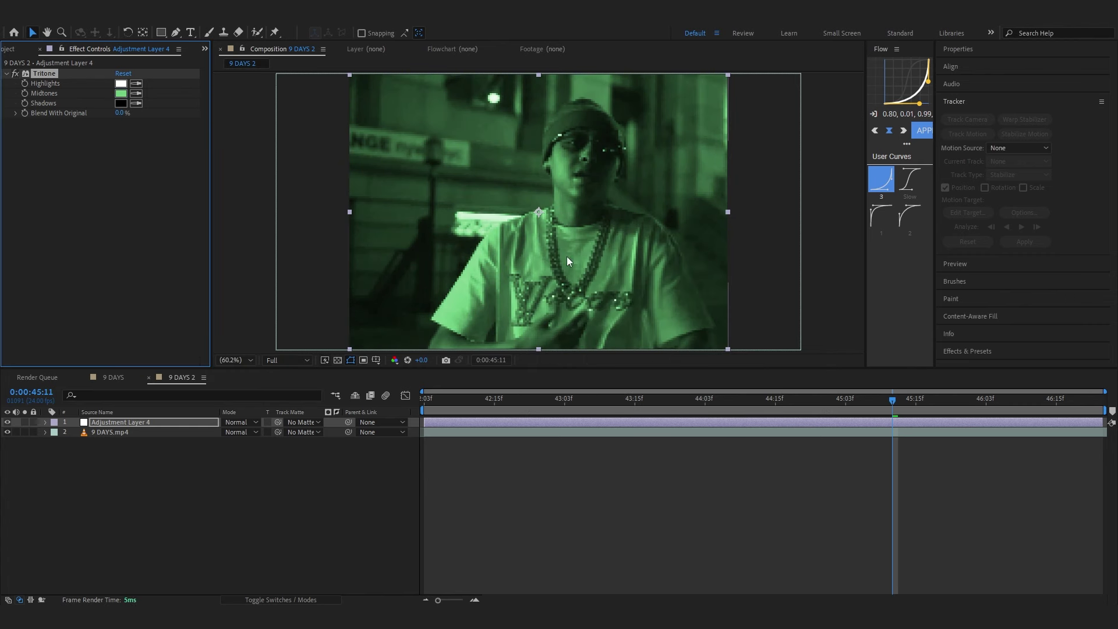
# - Compare with the 9 DAYS composition, then set Blend With Original to 42% and preview
pyautogui.click(114, 377)
pyautogui.click(175, 377)
pyautogui.moveTo(124, 114); pyautogui.dragTo(143, 111)
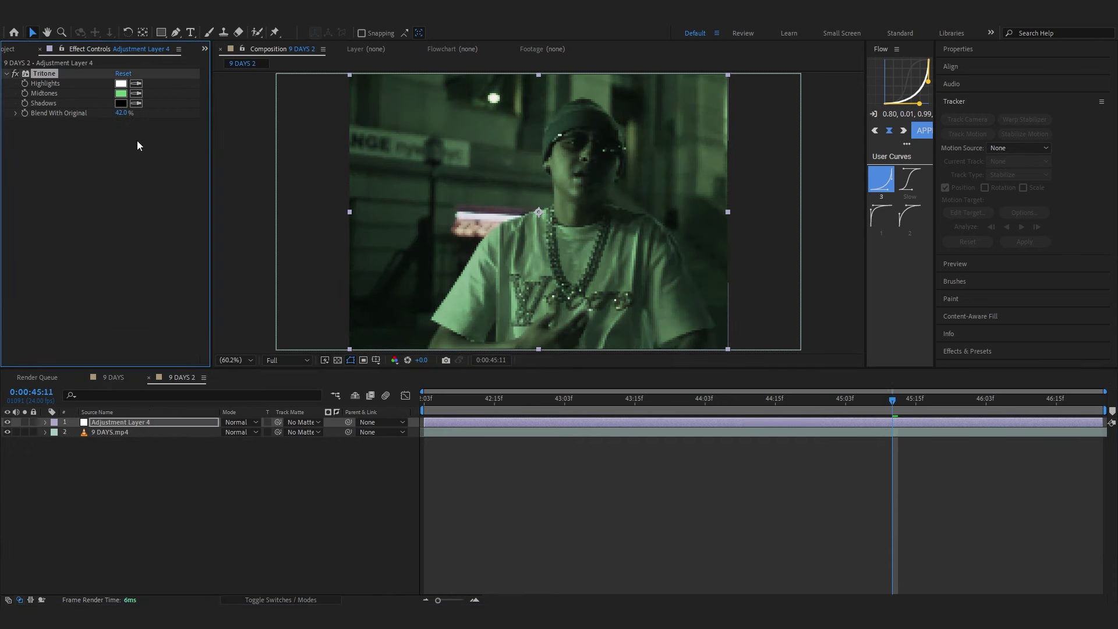
pyautogui.press('space')
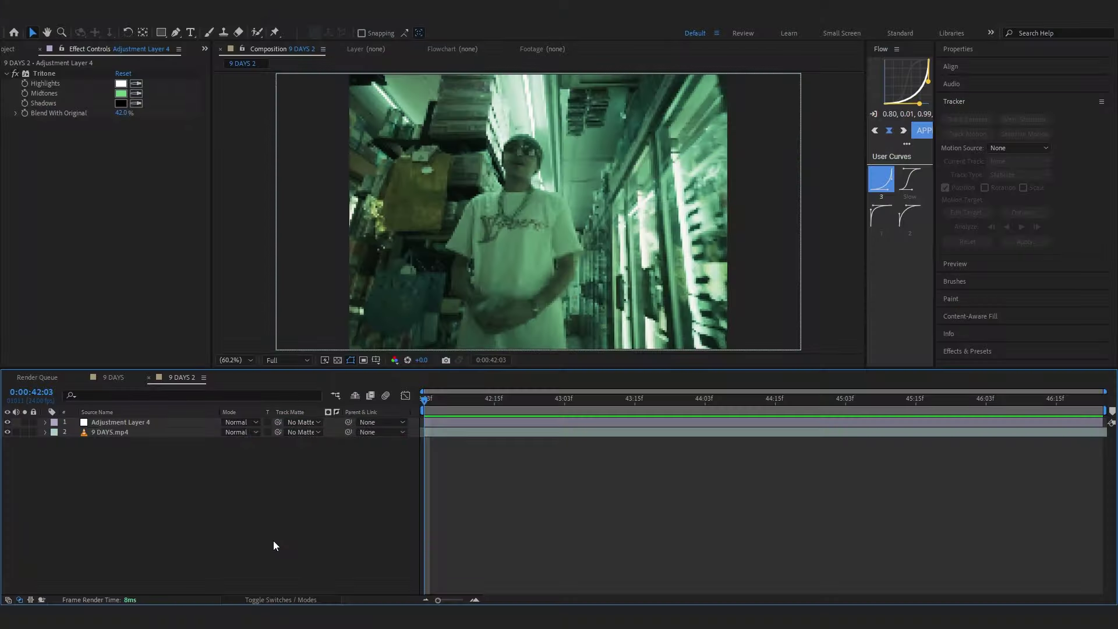
# - Add a new adjustment layer and apply the Grid effect
pyautogui.rightClick(274, 541)
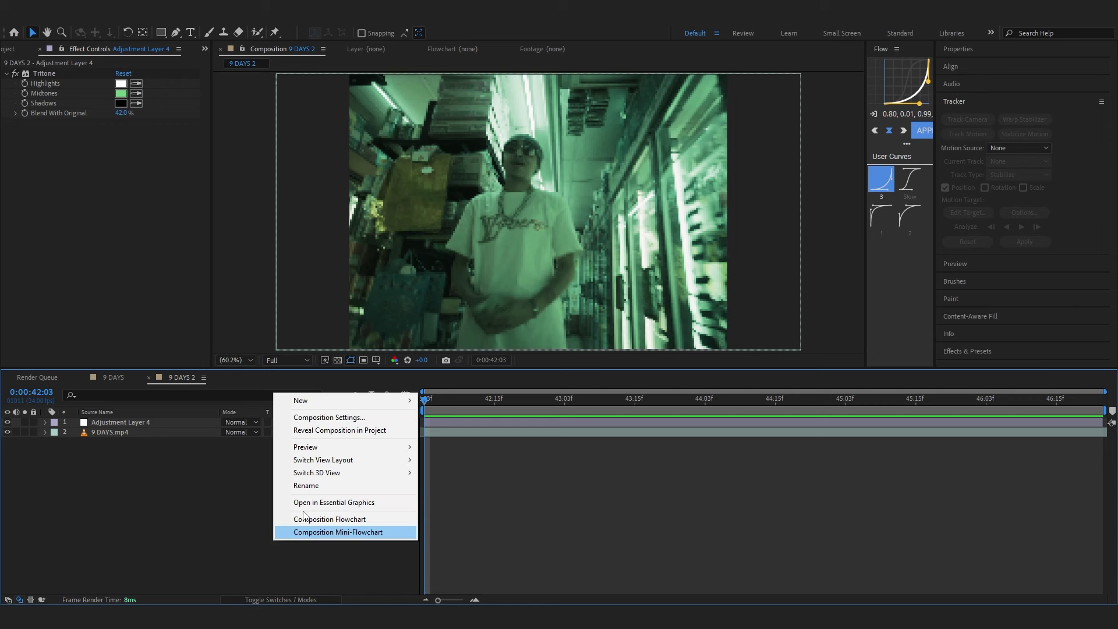
pyautogui.moveTo(366, 396)
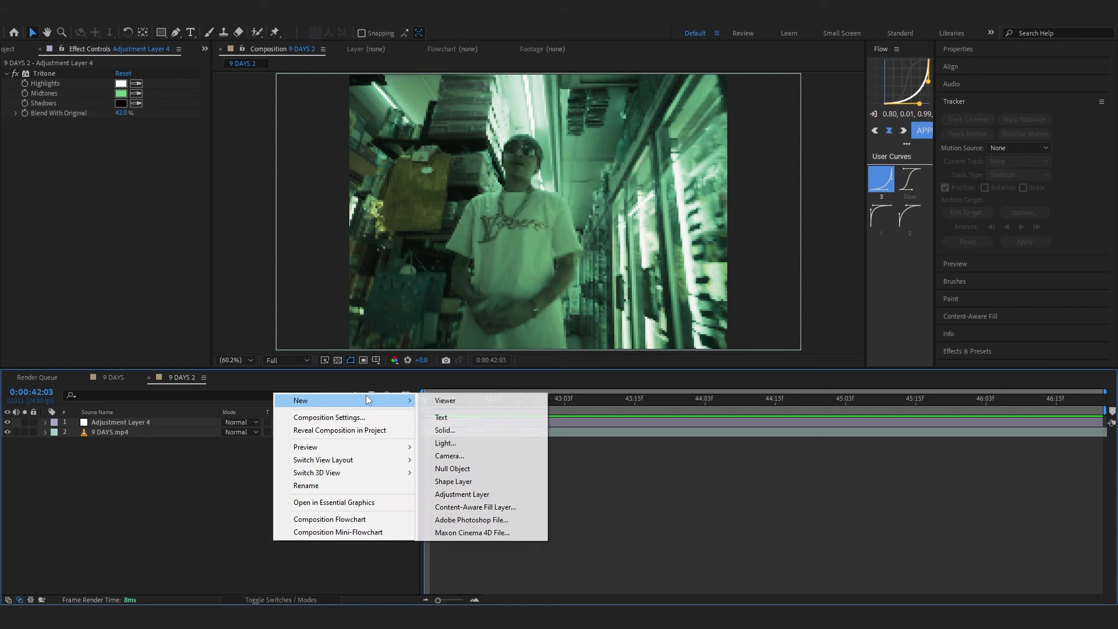
pyautogui.click(492, 494)
pyautogui.hotkey('ctrl', 'space')
pyautogui.write('grid')
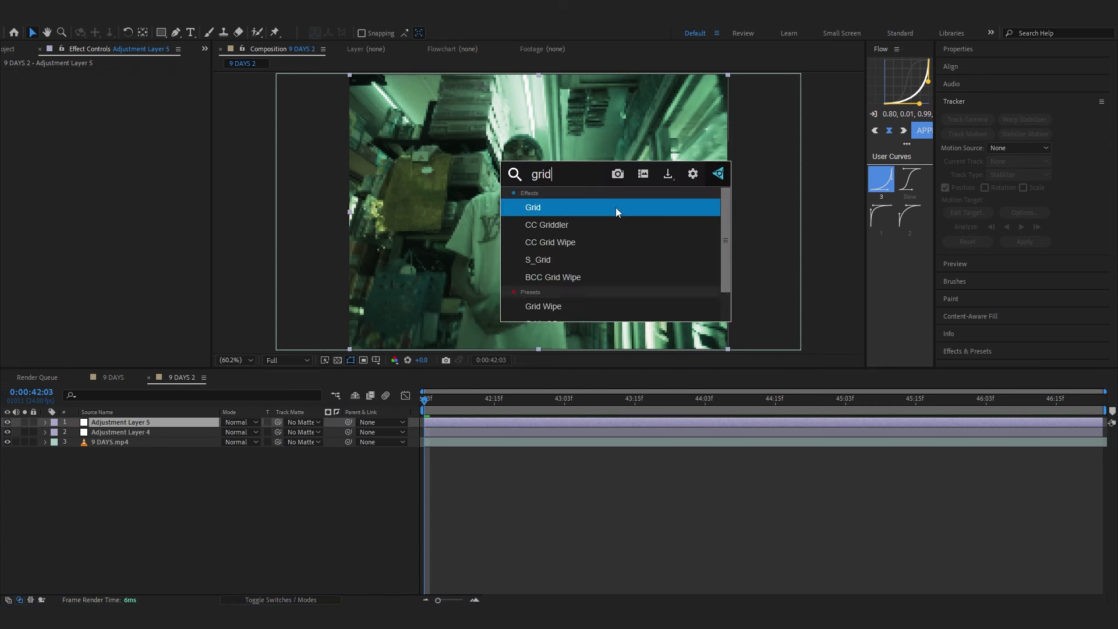
pyautogui.press('Return')
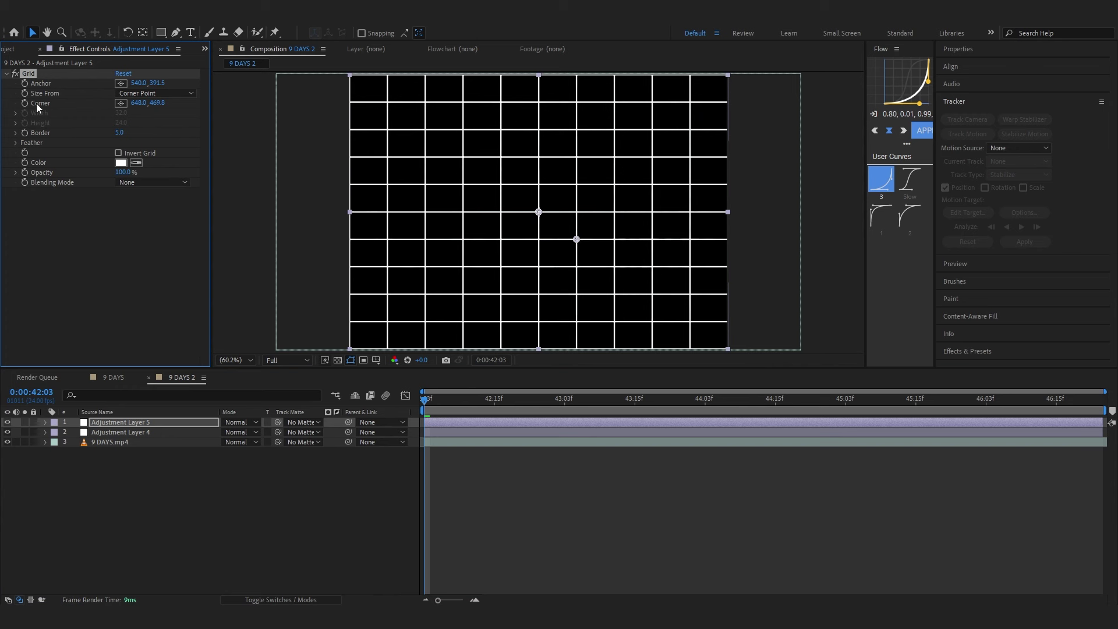
# - Set the Grid corner to 532, 384 for a fine dot grid
pyautogui.click(139, 103)
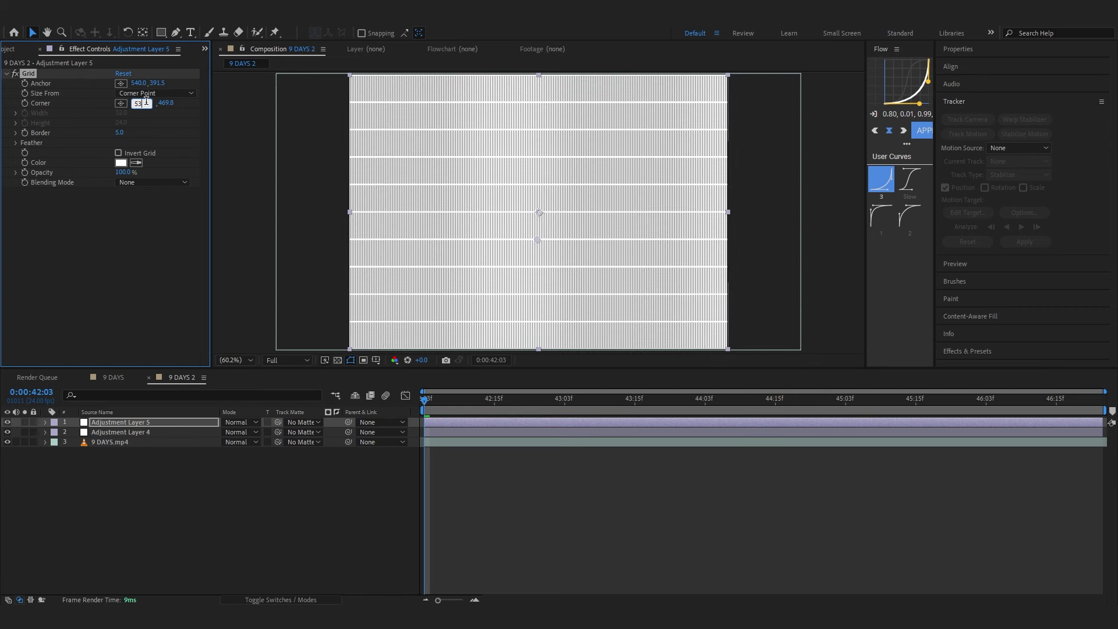
pyautogui.press('Return')
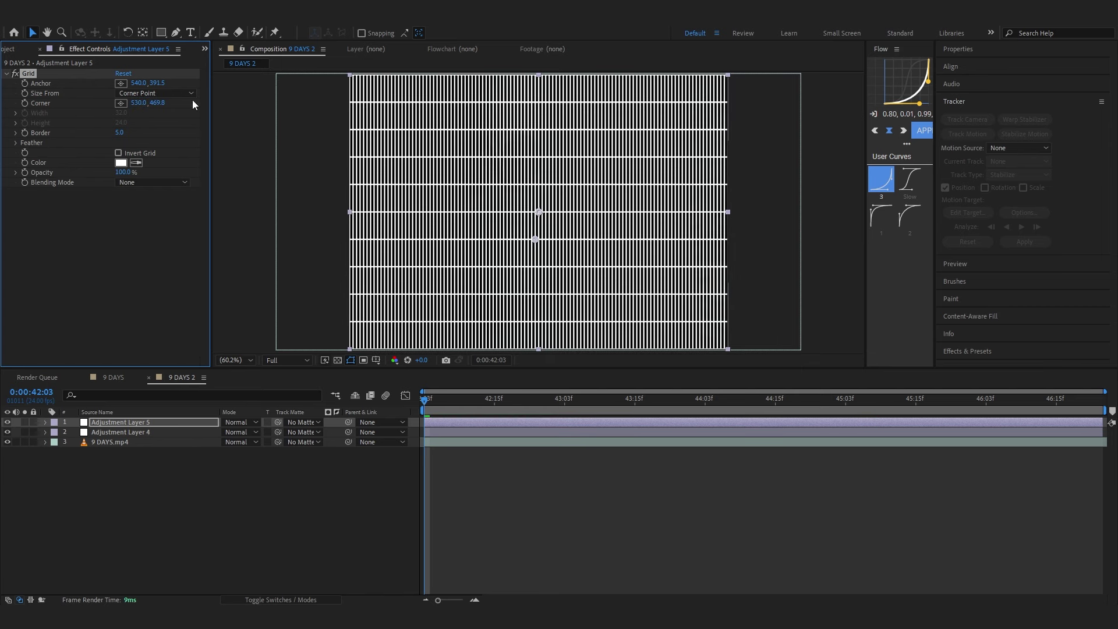
pyautogui.write('532')
pyautogui.press('Return')
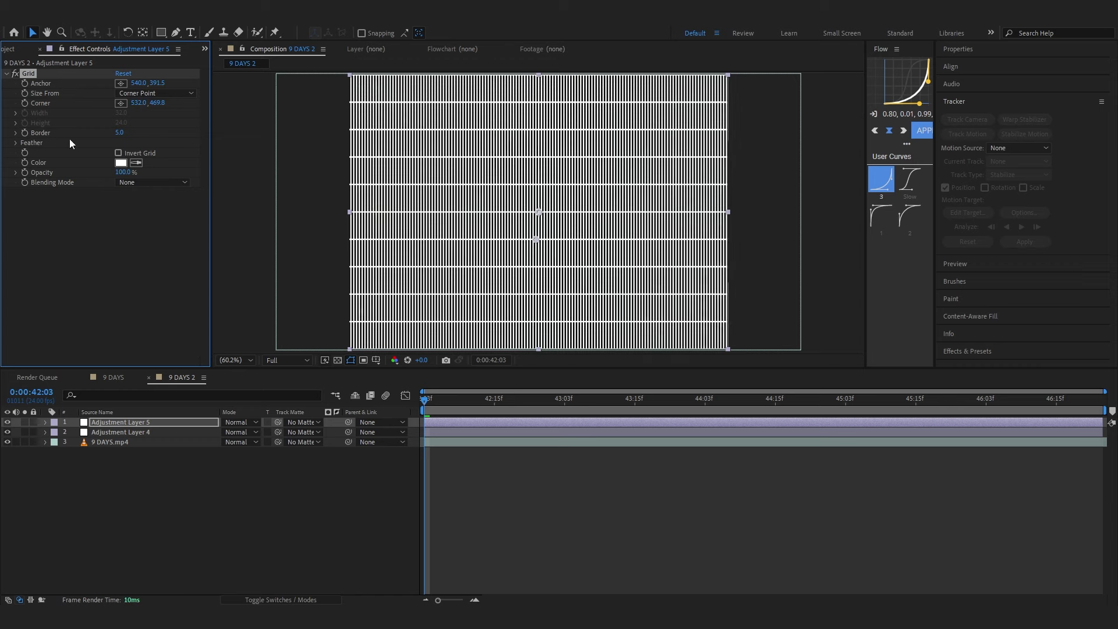
pyautogui.scroll(2, 462, 189)
pyautogui.scroll(-2, 462, 185)
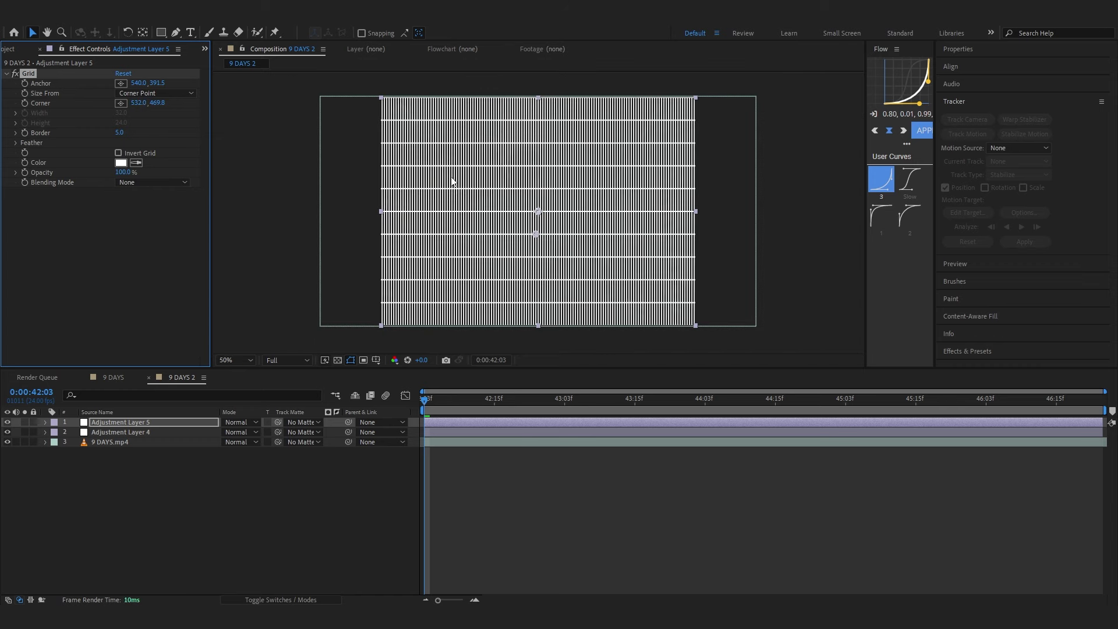
pyautogui.scroll(1, 452, 181)
pyautogui.click(160, 103)
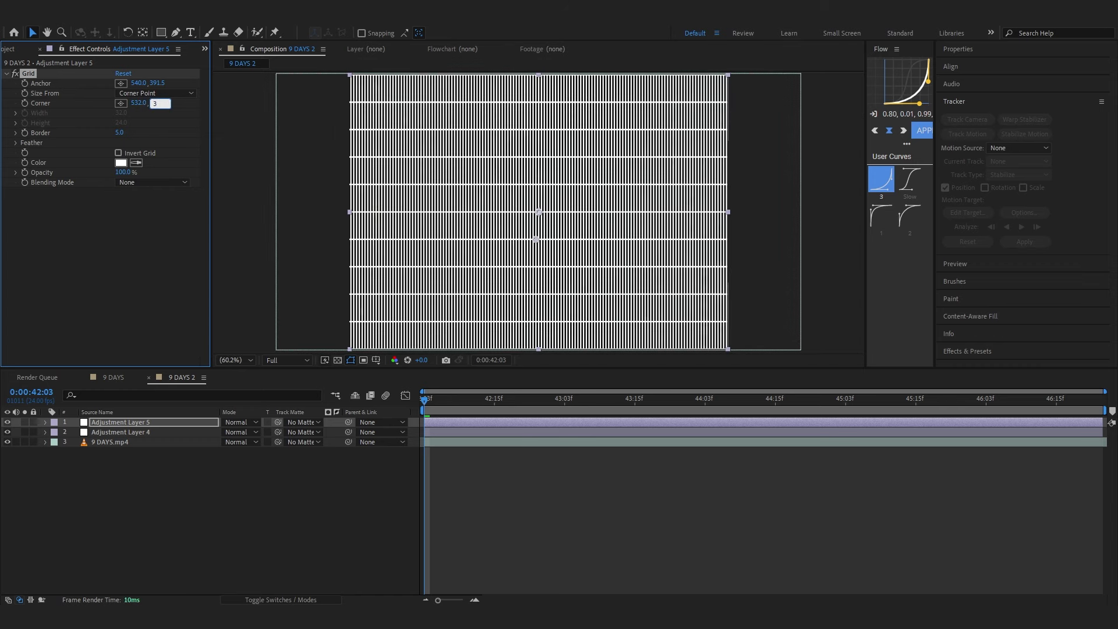
pyautogui.press('Return')
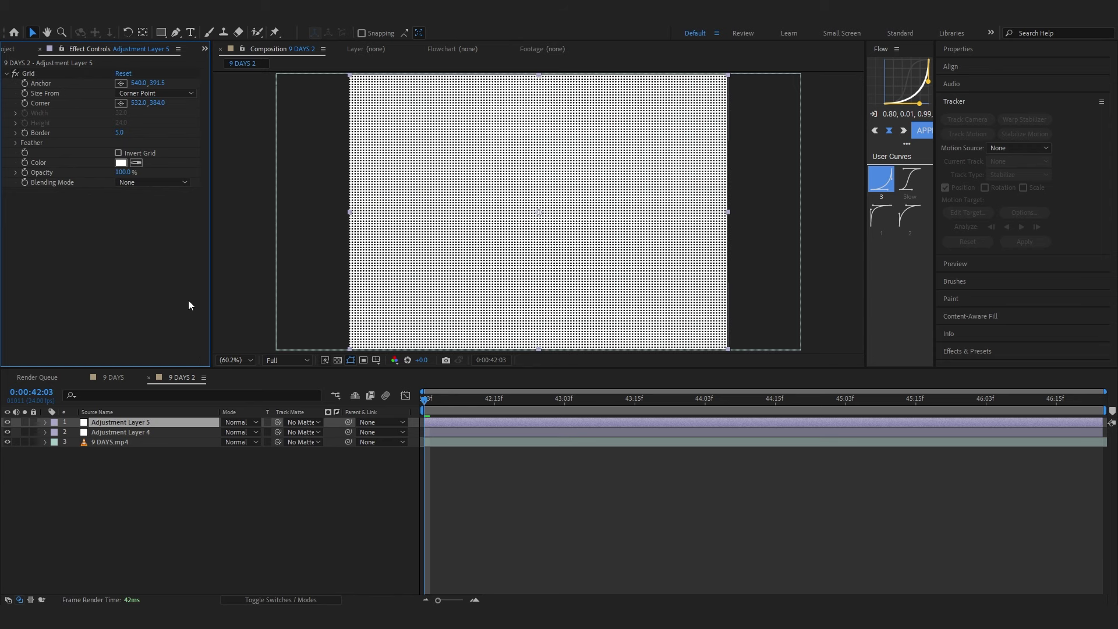
# - Set Grid blending to Overlay and the layer's blend mode to Linear Dodge
pyautogui.click(115, 182)
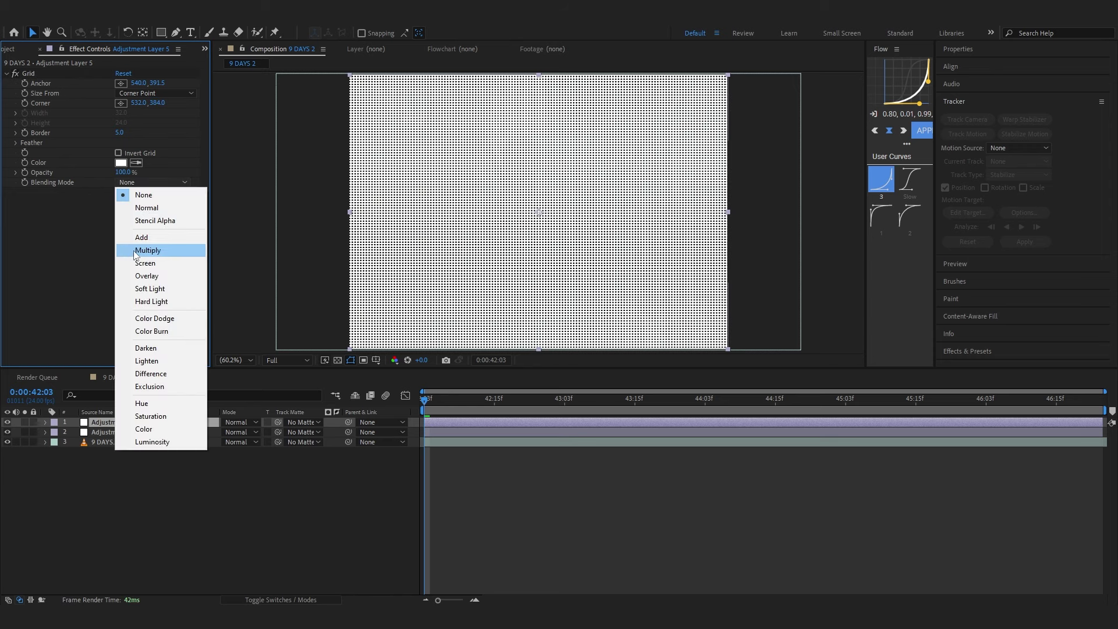
pyautogui.click(143, 282)
pyautogui.press('space')
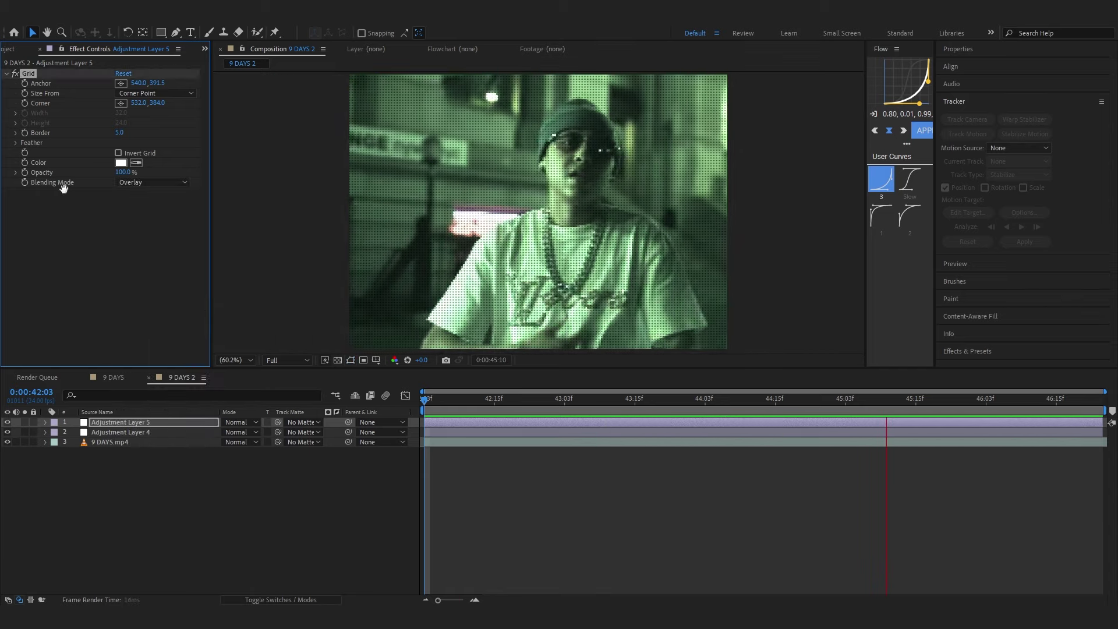
pyautogui.click(236, 422)
pyautogui.click(262, 283)
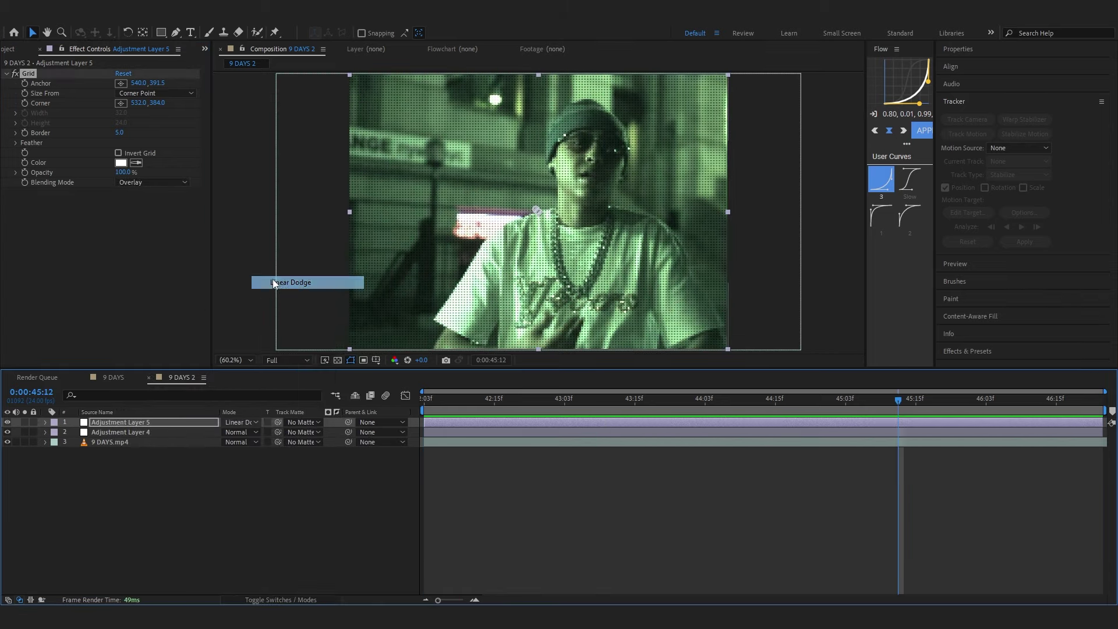
# - Lower the grid layer opacity to 91% and thin the Border to 4, previewing from 42:21
pyautogui.moveTo(894, 401); pyautogui.dragTo(527, 420)
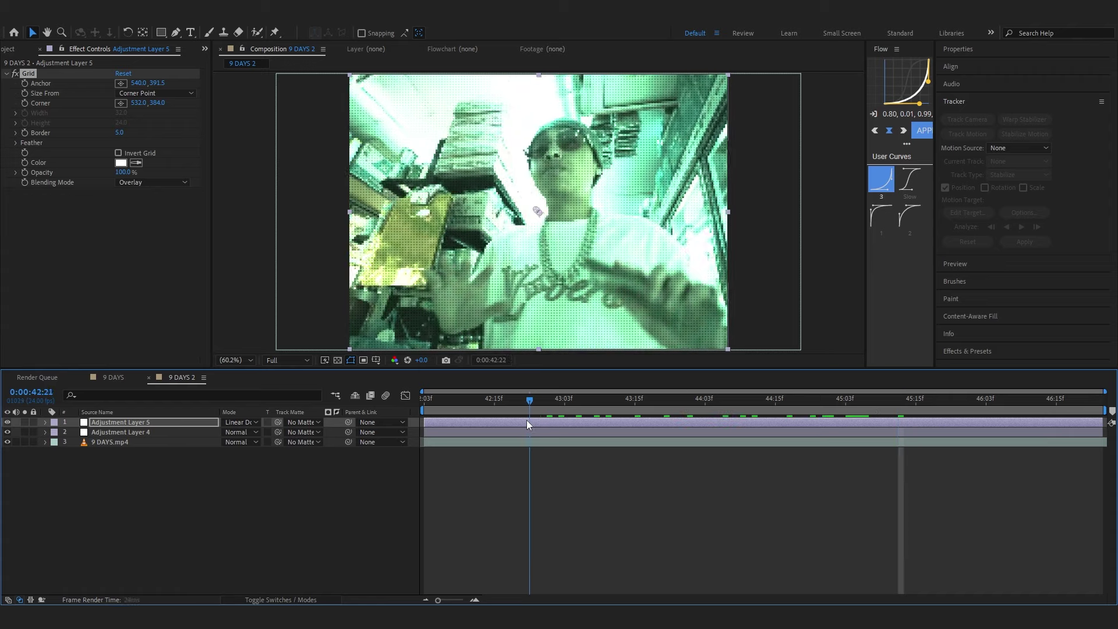
pyautogui.press('t')
pyautogui.moveTo(226, 433); pyautogui.dragTo(218, 438)
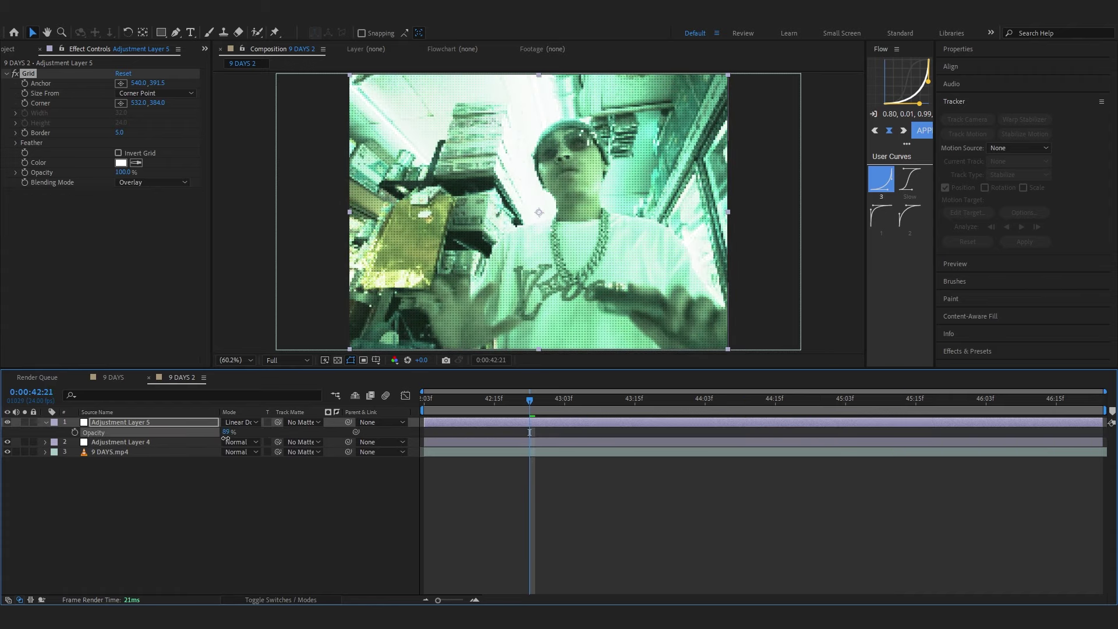
pyautogui.press('space')
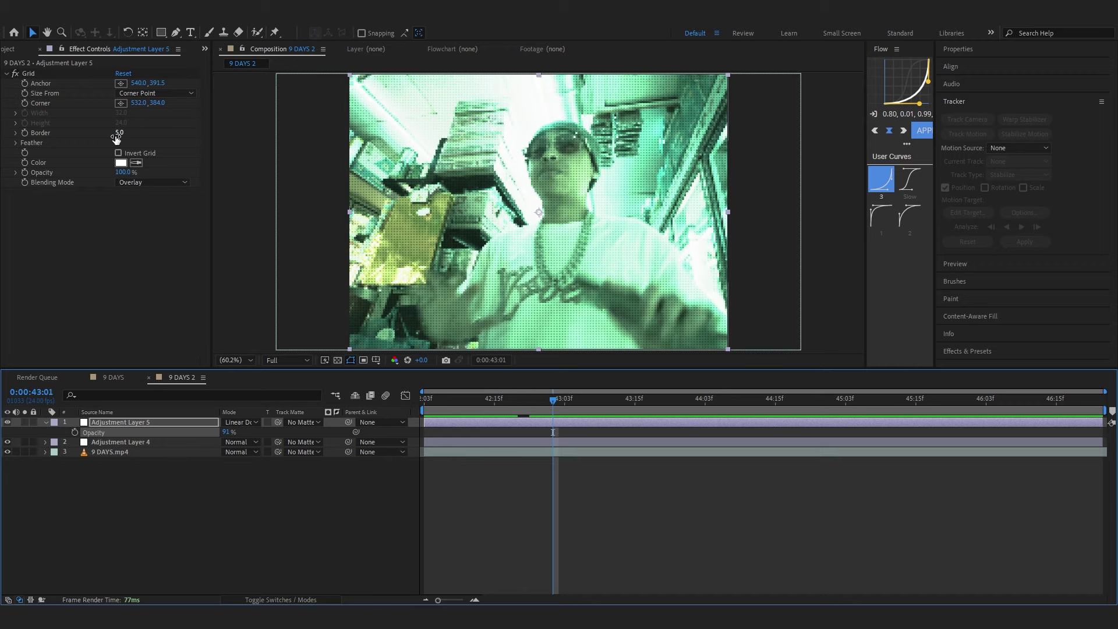
pyautogui.moveTo(115, 137); pyautogui.dragTo(98, 168)
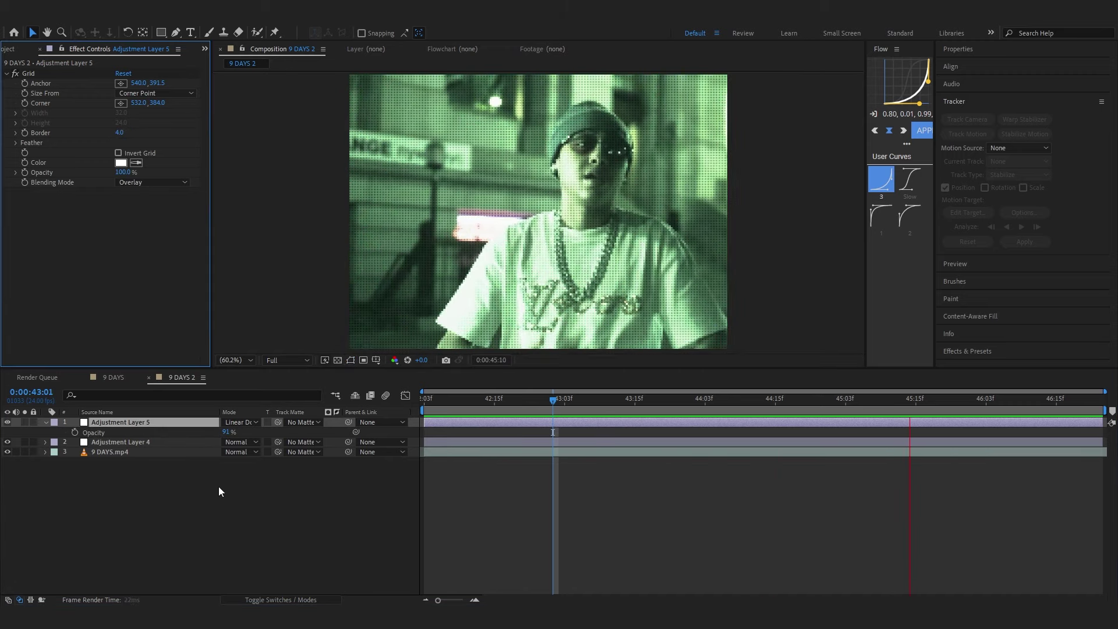
pyautogui.click(103, 488)
# - Add another adjustment layer and apply uni.Holomatrix II to it
pyautogui.rightClick(103, 488)
pyautogui.moveTo(129, 347)
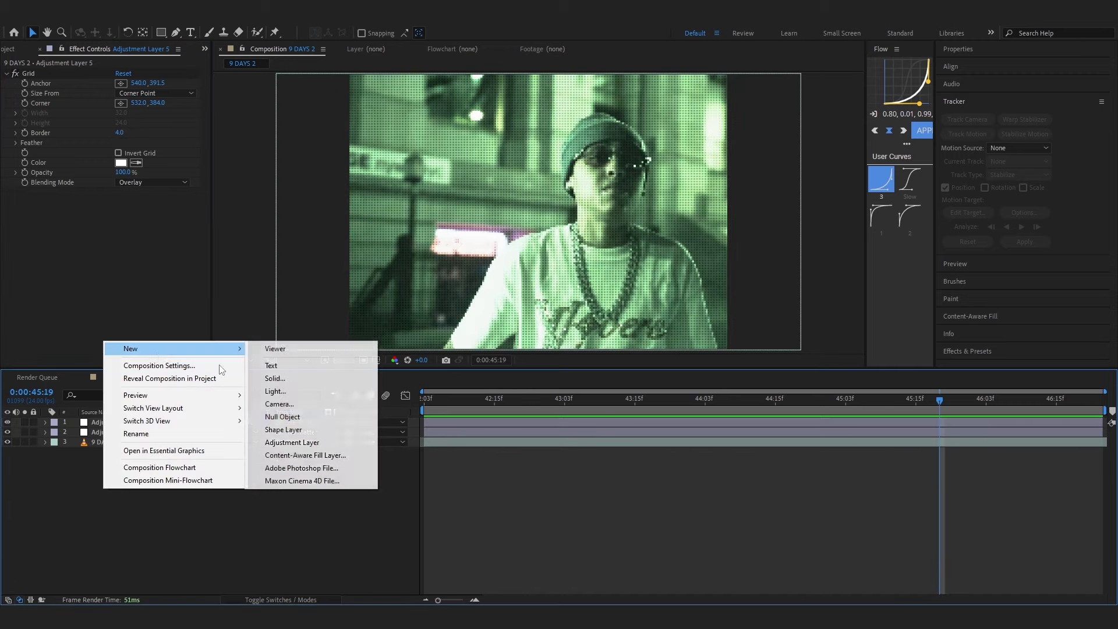
pyautogui.click(353, 443)
pyautogui.hotkey('ctrl', 'space')
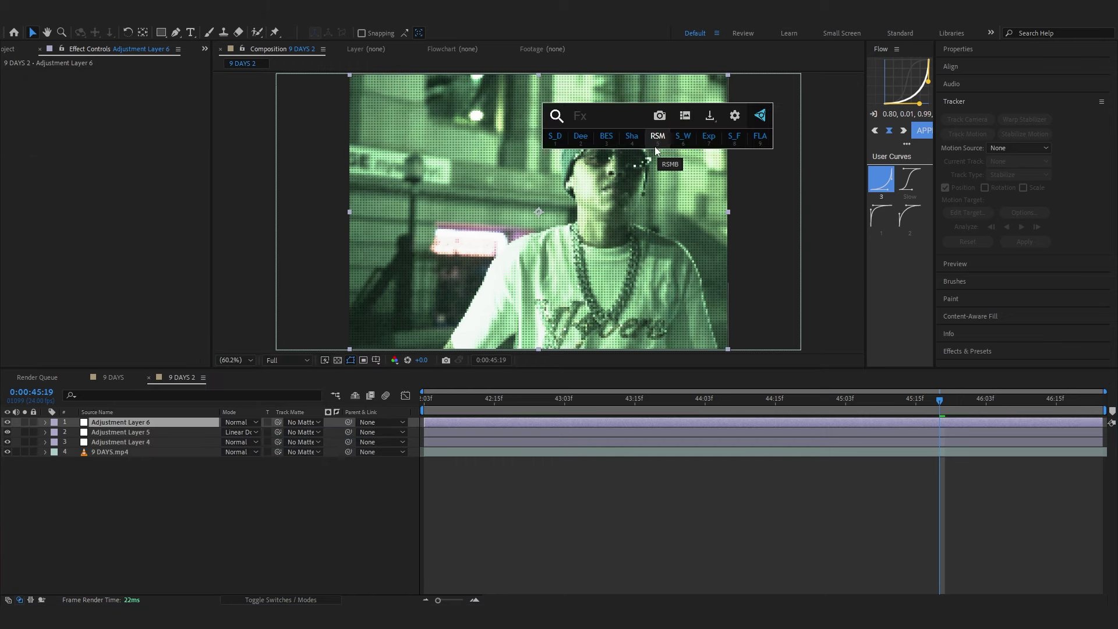
pyautogui.write('holo')
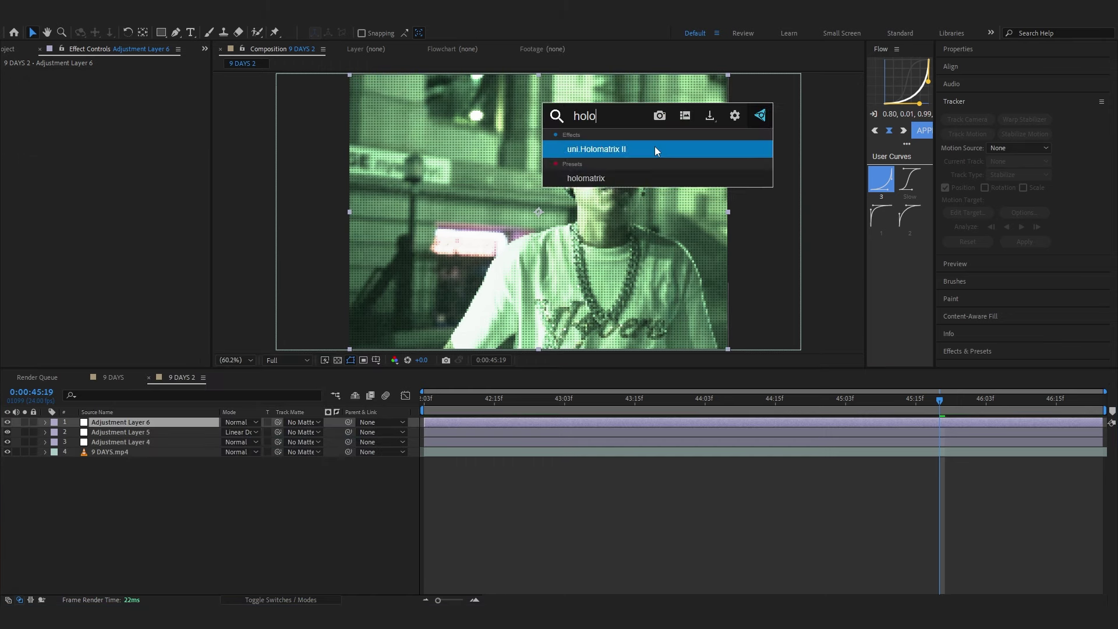
pyautogui.click(654, 149)
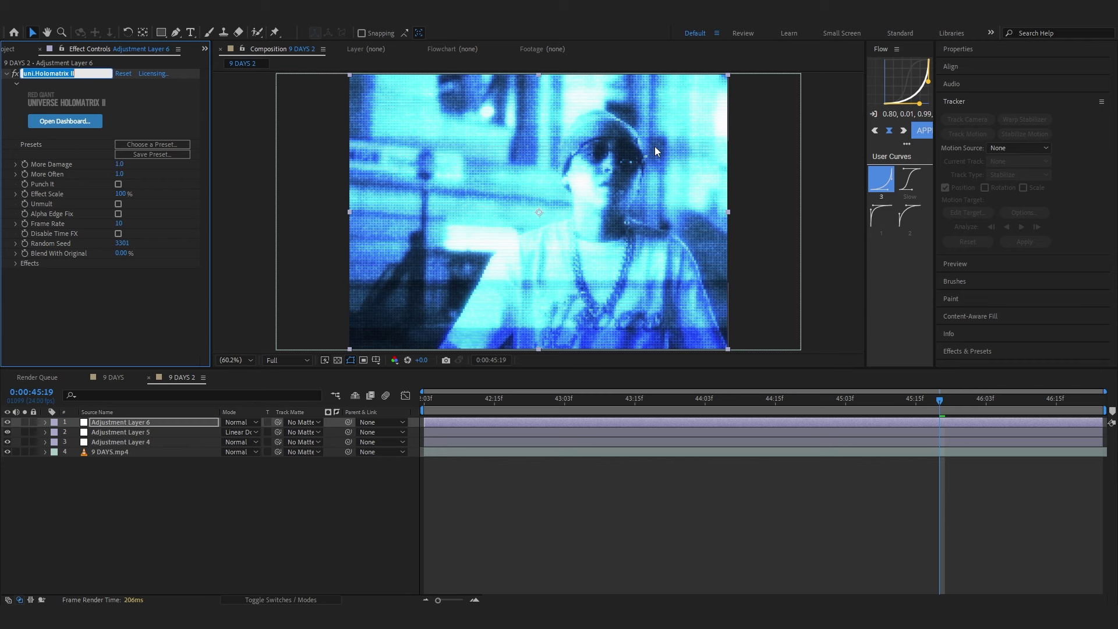
pyautogui.press('Return')
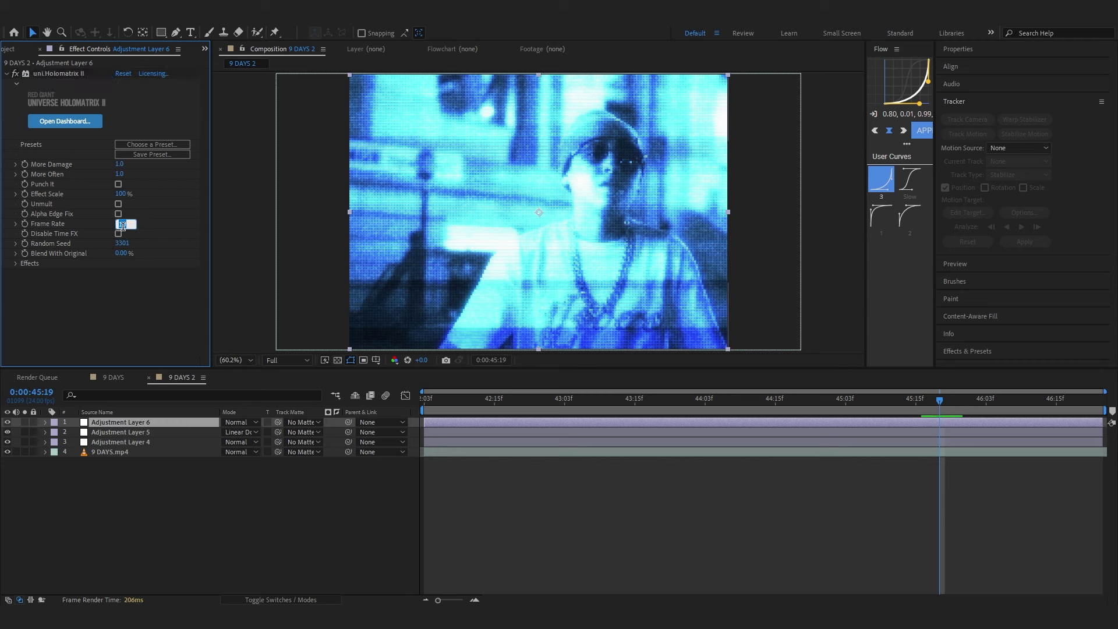
# - Set Holomatrix frame rate to 18; disable Colorization, Glow, Secondary Glow, Scan Lines, Color Separation
pyautogui.click(99, 232)
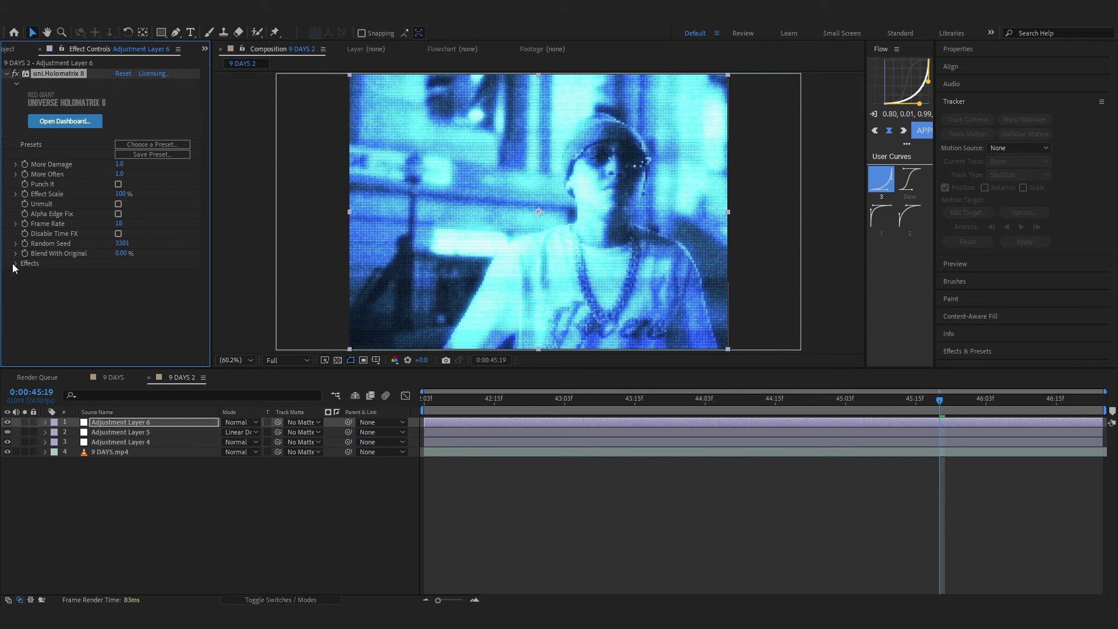
pyautogui.click(16, 263)
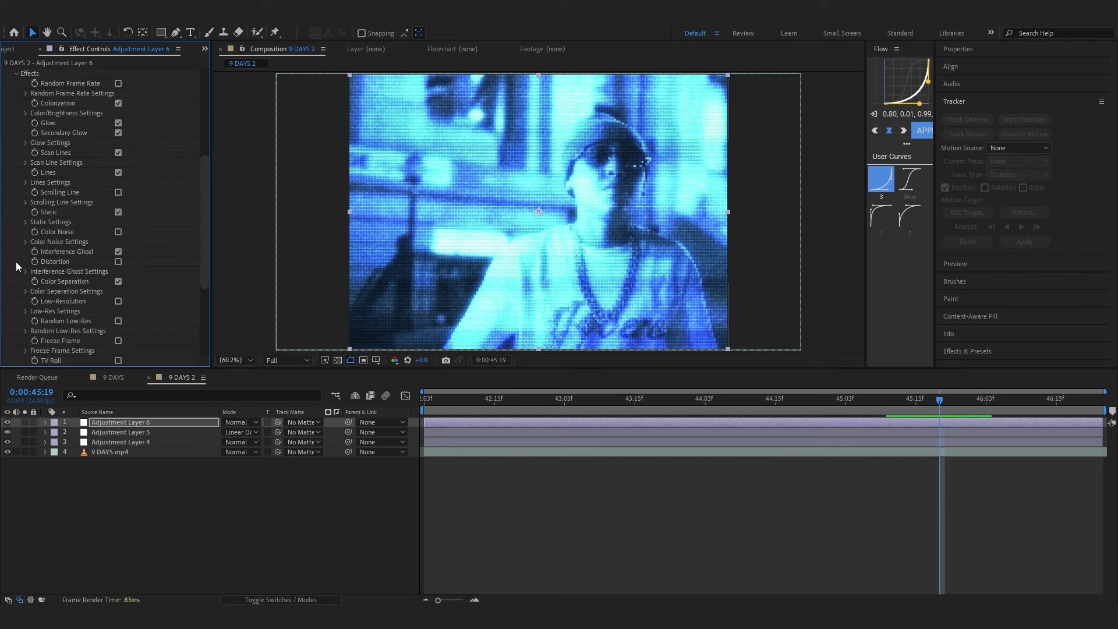
pyautogui.click(117, 105)
pyautogui.click(119, 124)
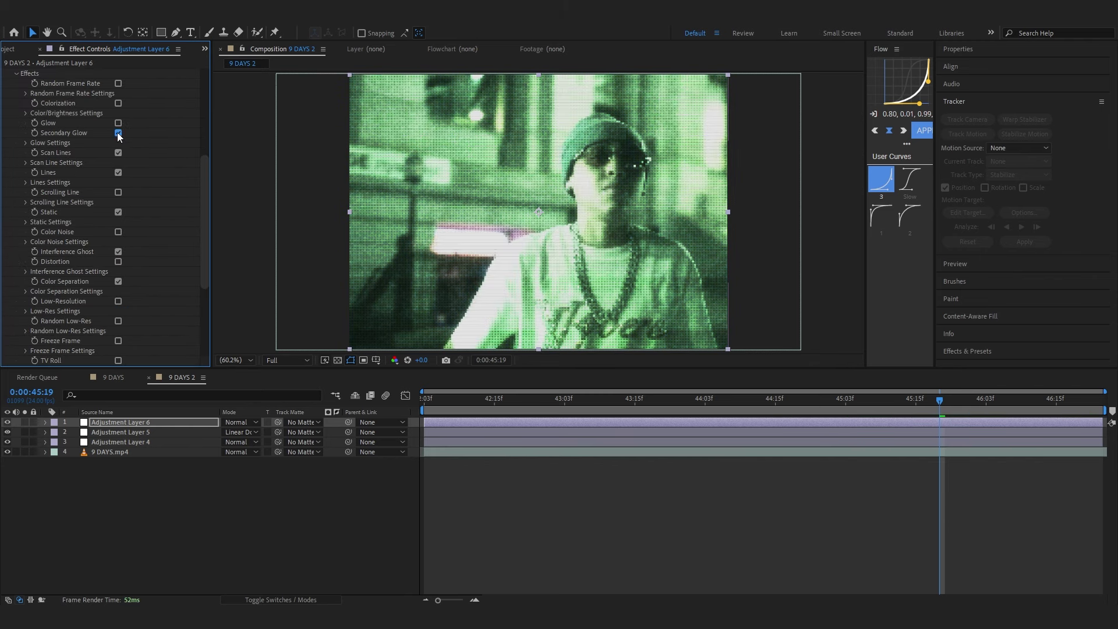
pyautogui.click(118, 133)
pyautogui.scroll(4, 96, 170)
pyautogui.click(119, 291)
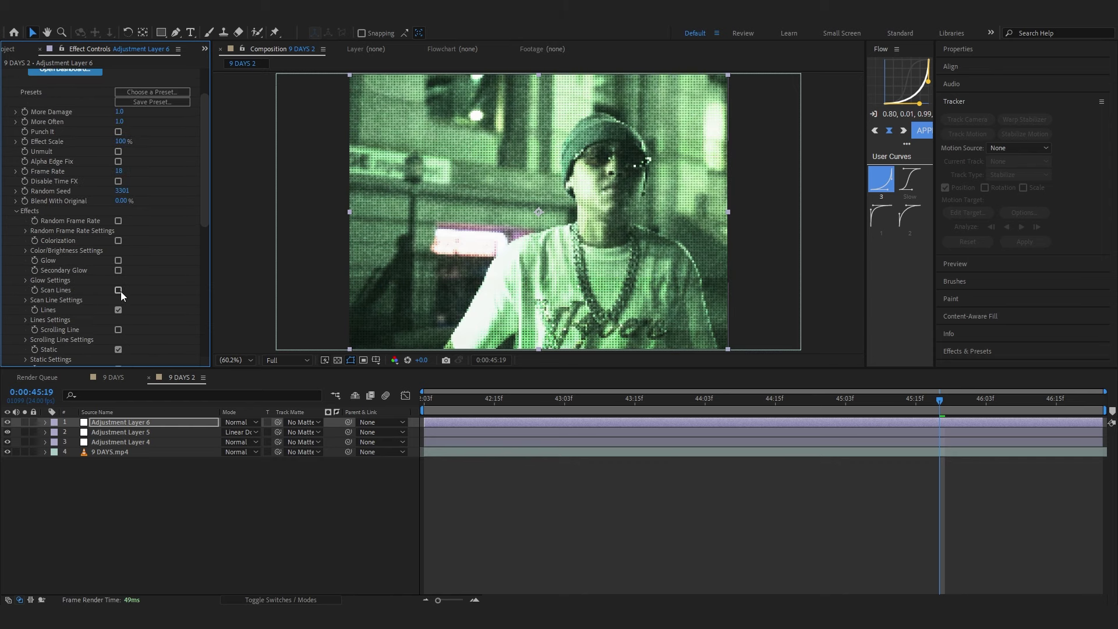
pyautogui.scroll(-3, 107, 313)
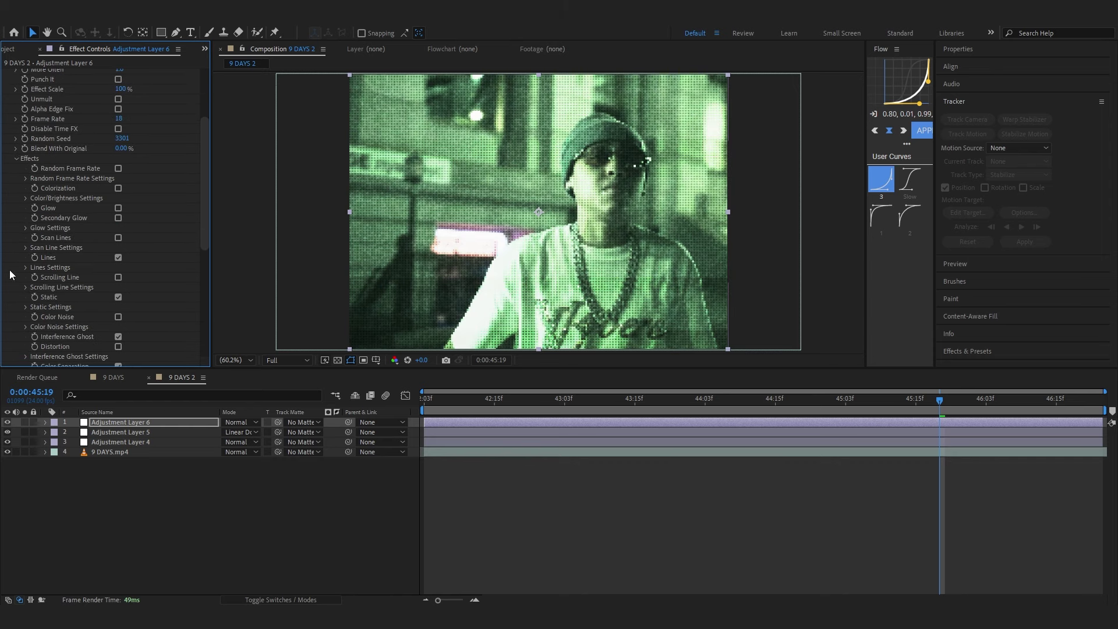
pyautogui.scroll(-3, 103, 277)
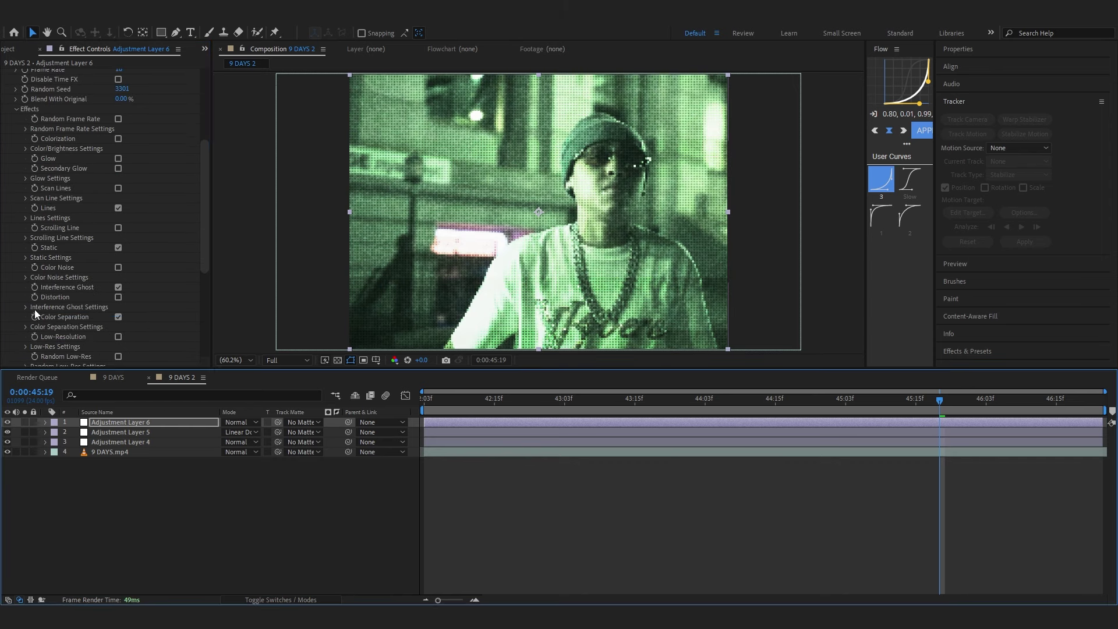
pyautogui.click(118, 317)
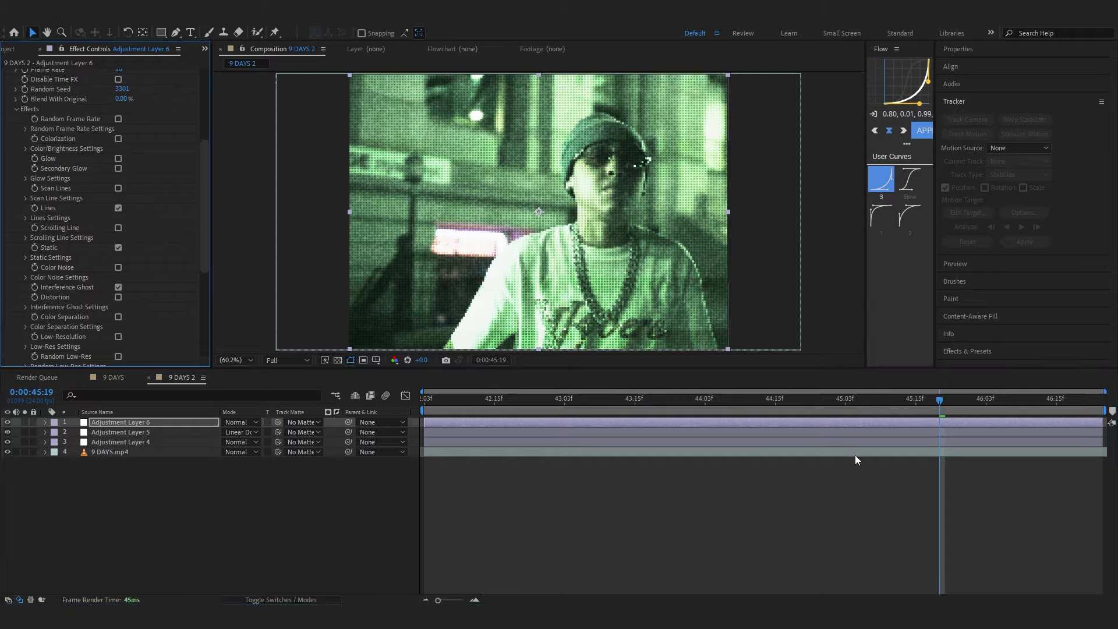
pyautogui.press('space')
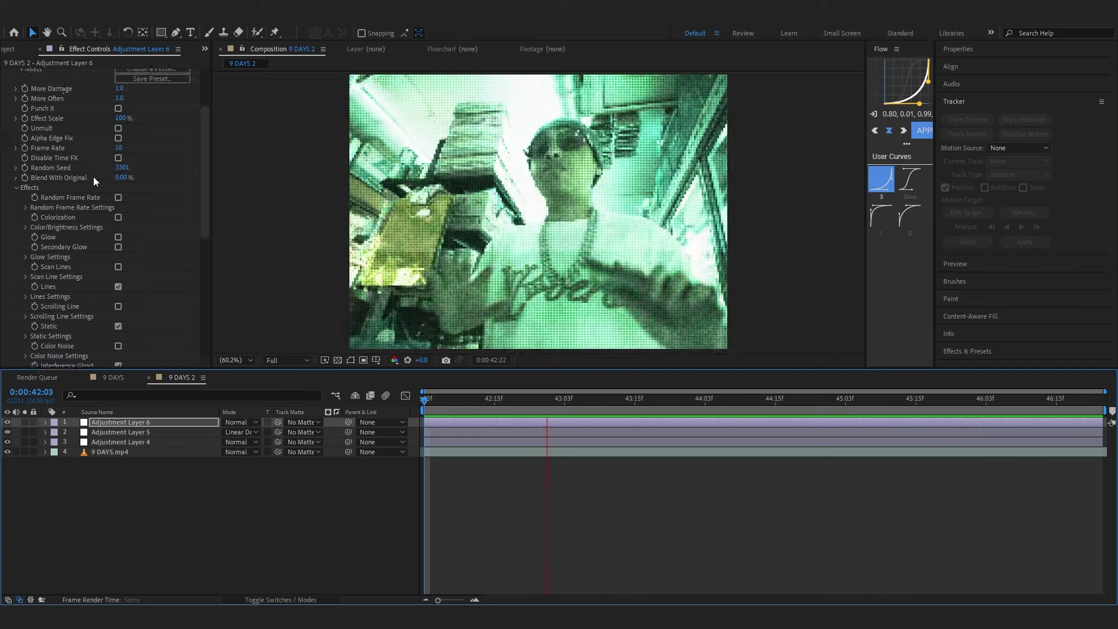
pyautogui.scroll(10, 59, 145)
# - Apply Curves and lower the RGB curve to darken the image slightly
pyautogui.click(5, 69)
pyautogui.press('space')
pyautogui.hotkey('ctrl', 'space')
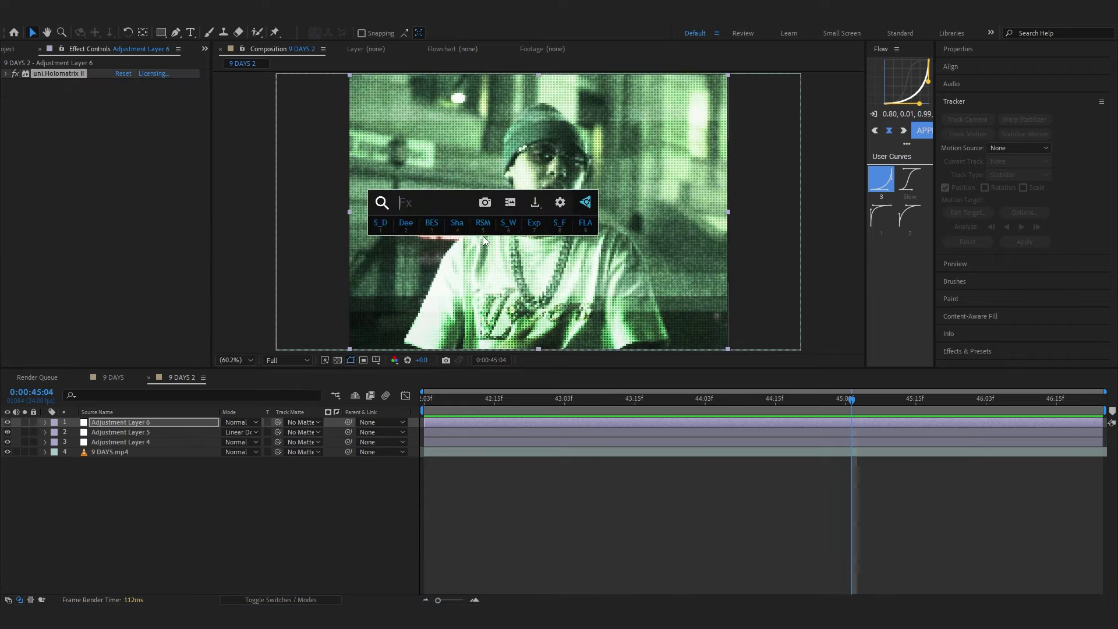
pyautogui.write('cur')
pyautogui.press('Return')
pyautogui.moveTo(67, 229); pyautogui.dragTo(69, 244)
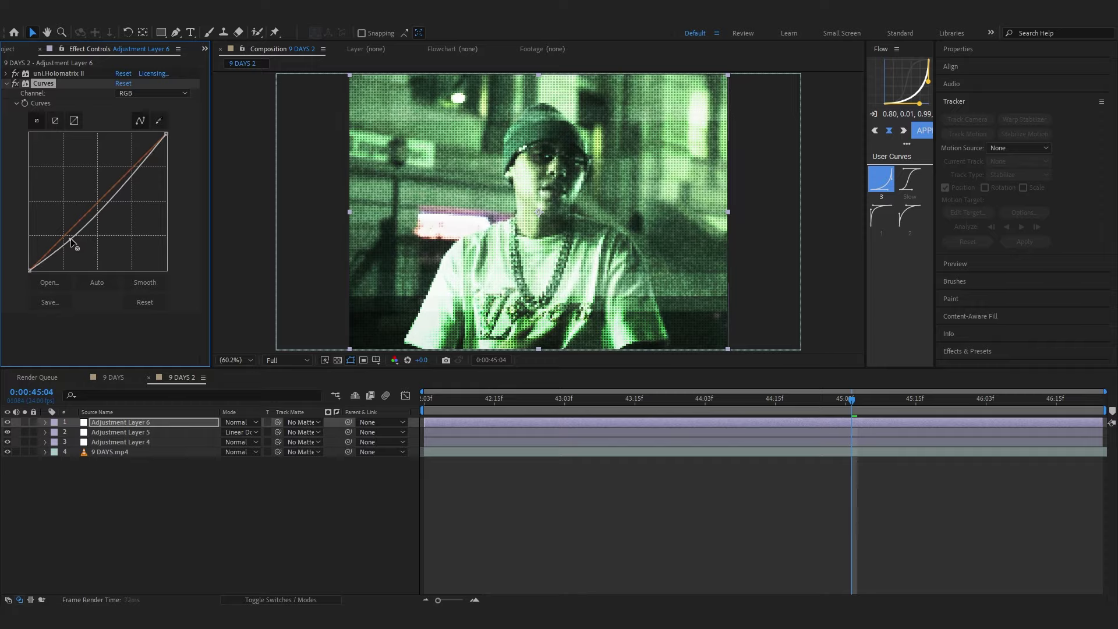
pyautogui.click(71, 241)
pyautogui.press('space')
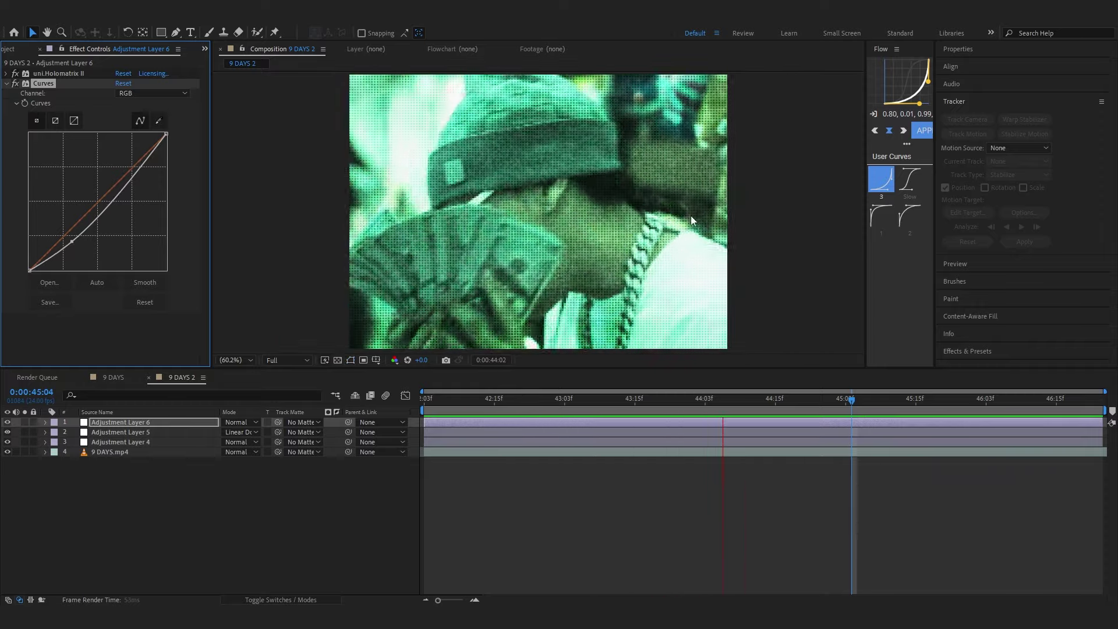
pyautogui.press('space')
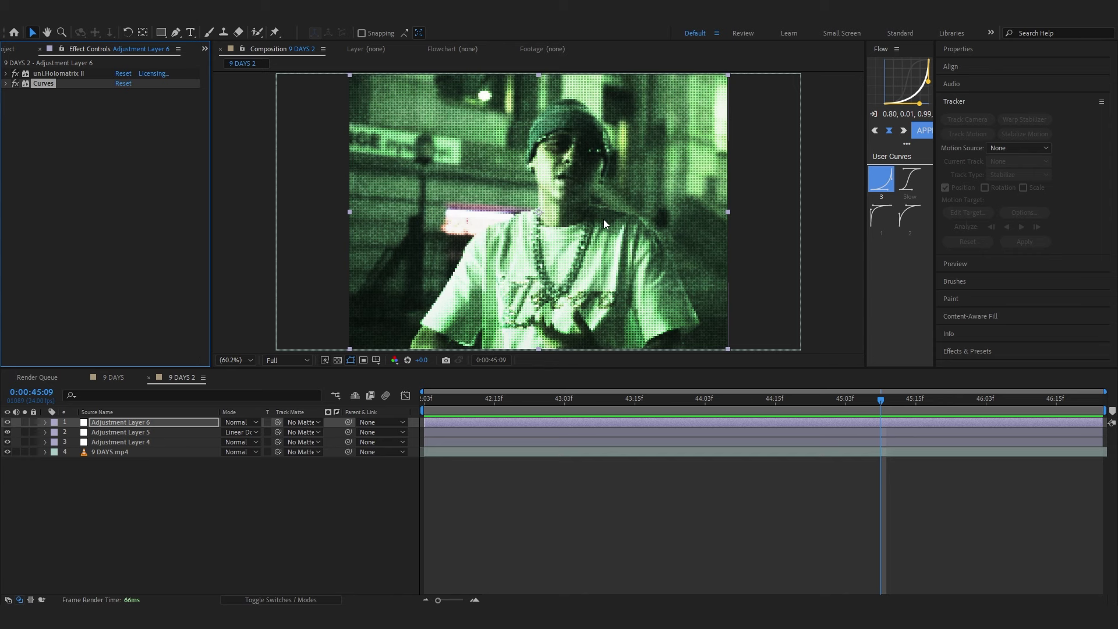
# - Apply Deep Glow with Exposure lowered to 0.63 and Threshold raised to 74%
pyautogui.hotkey('ctrl', 'space')
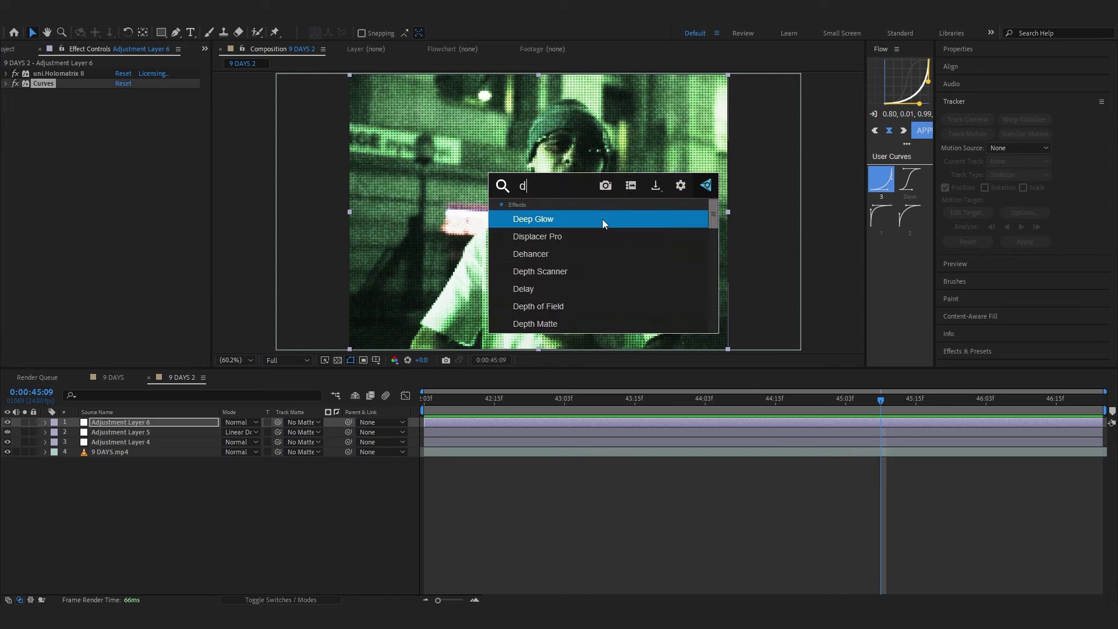
pyautogui.click(602, 219)
pyautogui.moveTo(123, 114); pyautogui.dragTo(165, 99)
pyautogui.moveTo(123, 133); pyautogui.dragTo(133, 132)
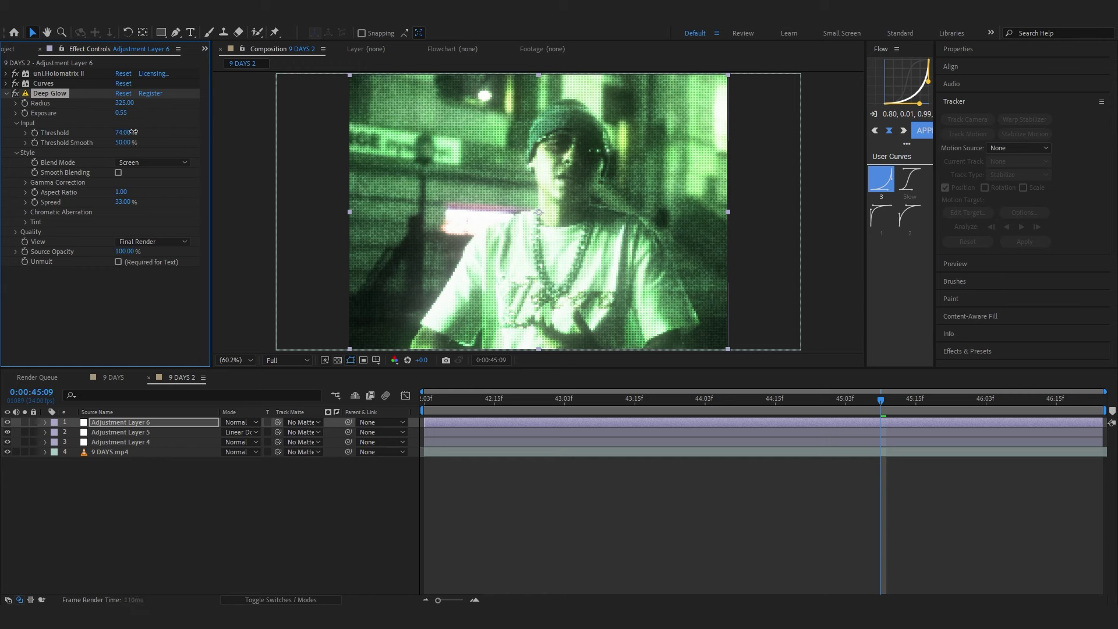
pyautogui.click(989, 471)
# - Apply CC Vignette at Amount 209, move it directly below uni.Holomatrix II, and preview
pyautogui.hotkey('ctrl', 'space')
pyautogui.write('cc v')
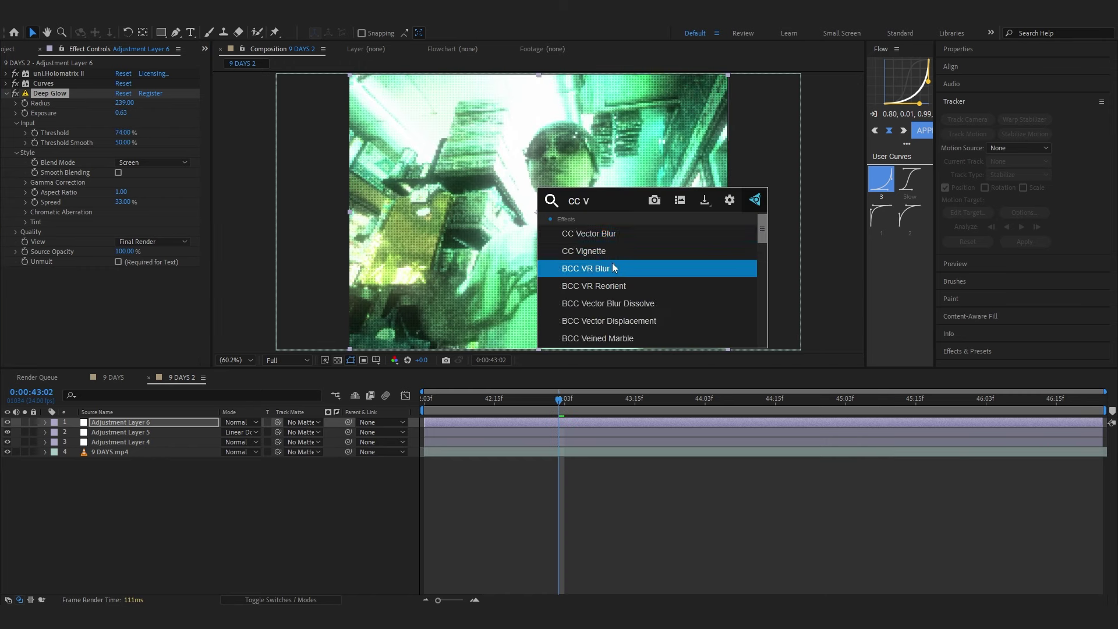
pyautogui.click(613, 256)
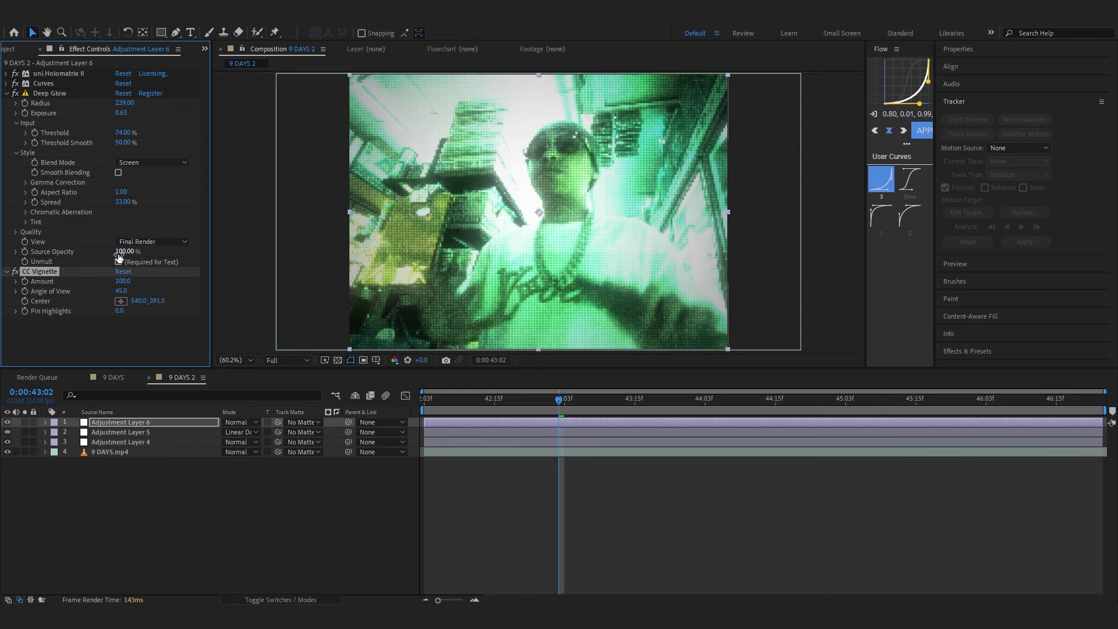
pyautogui.moveTo(123, 281); pyautogui.dragTo(181, 276)
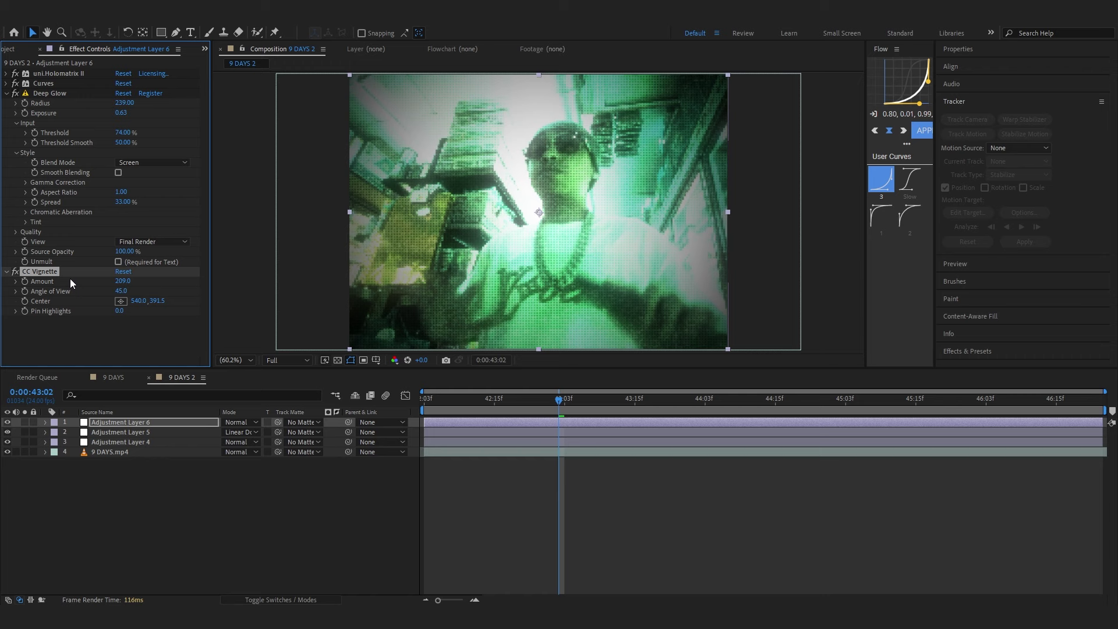
pyautogui.moveTo(41, 271); pyautogui.dragTo(75, 83)
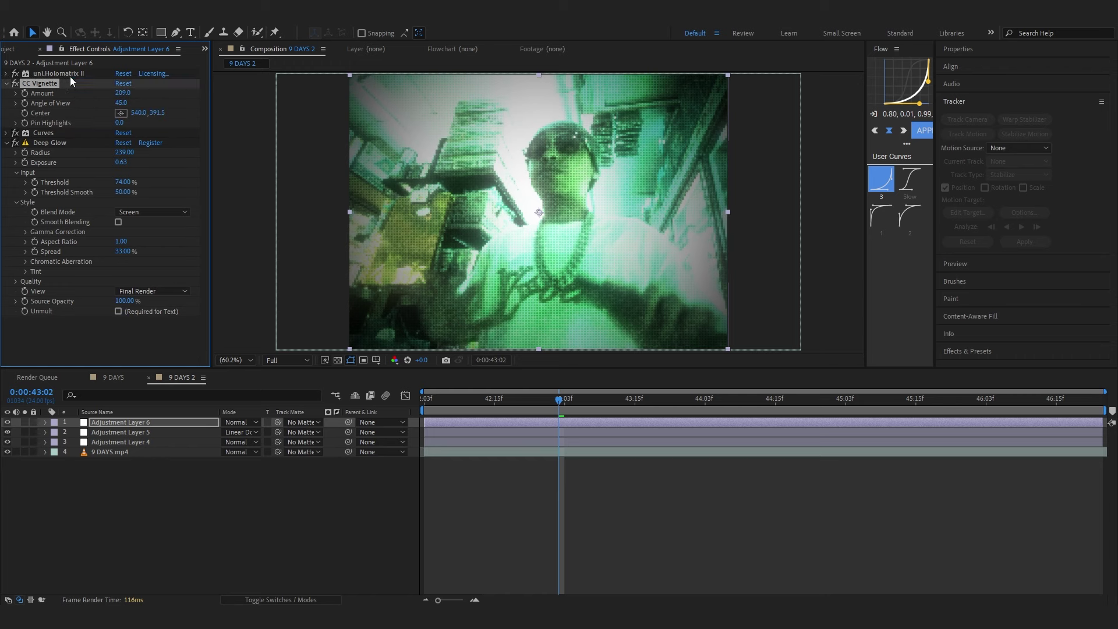
pyautogui.click(109, 95)
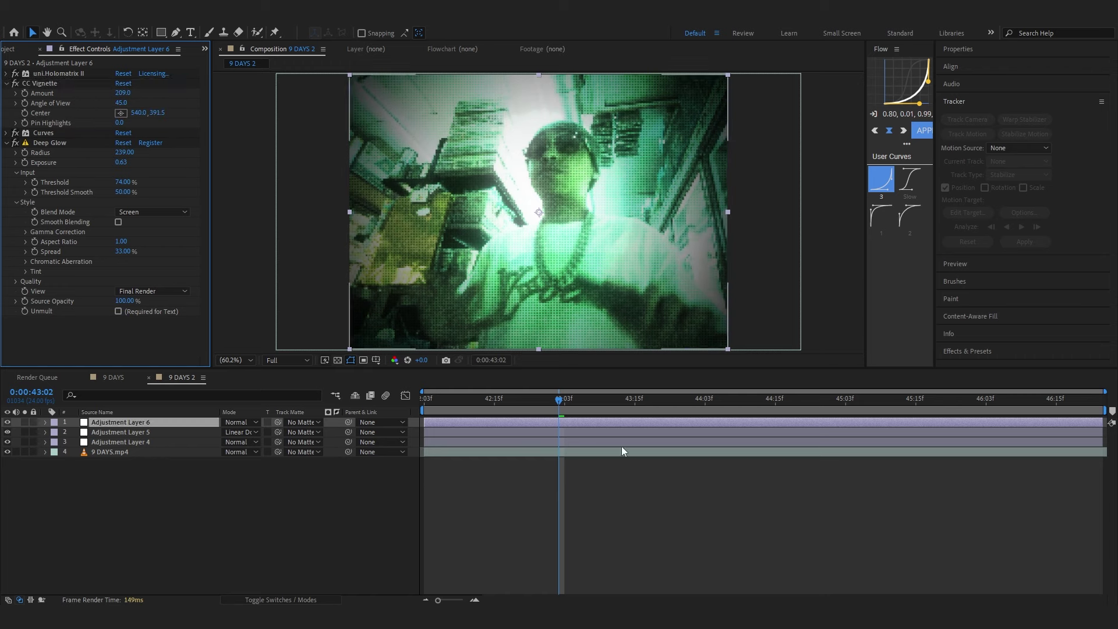
pyautogui.press('space')
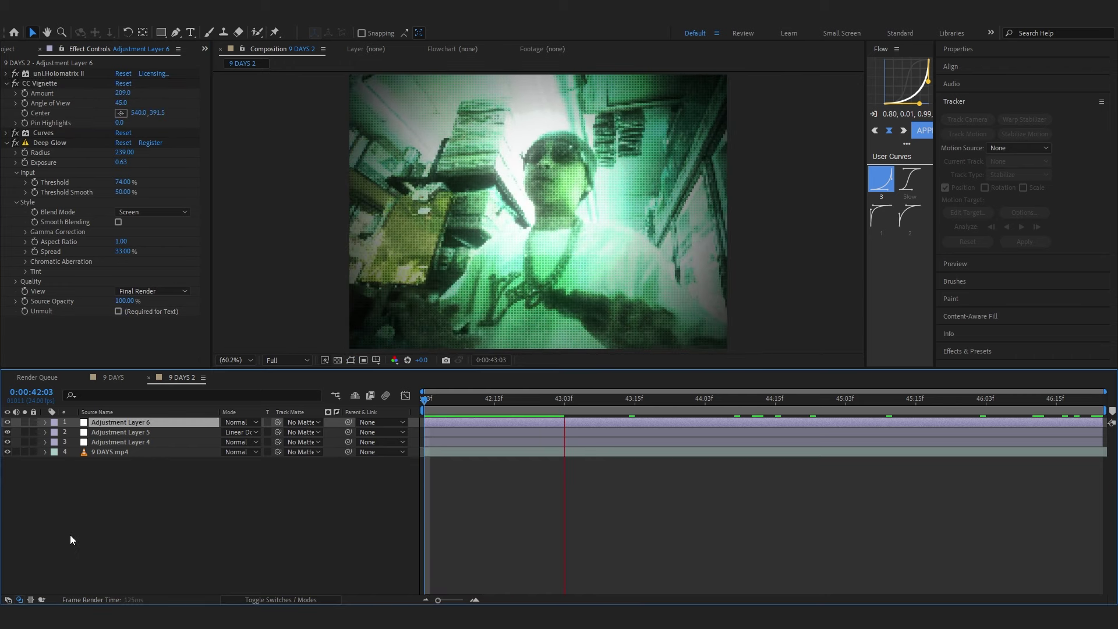